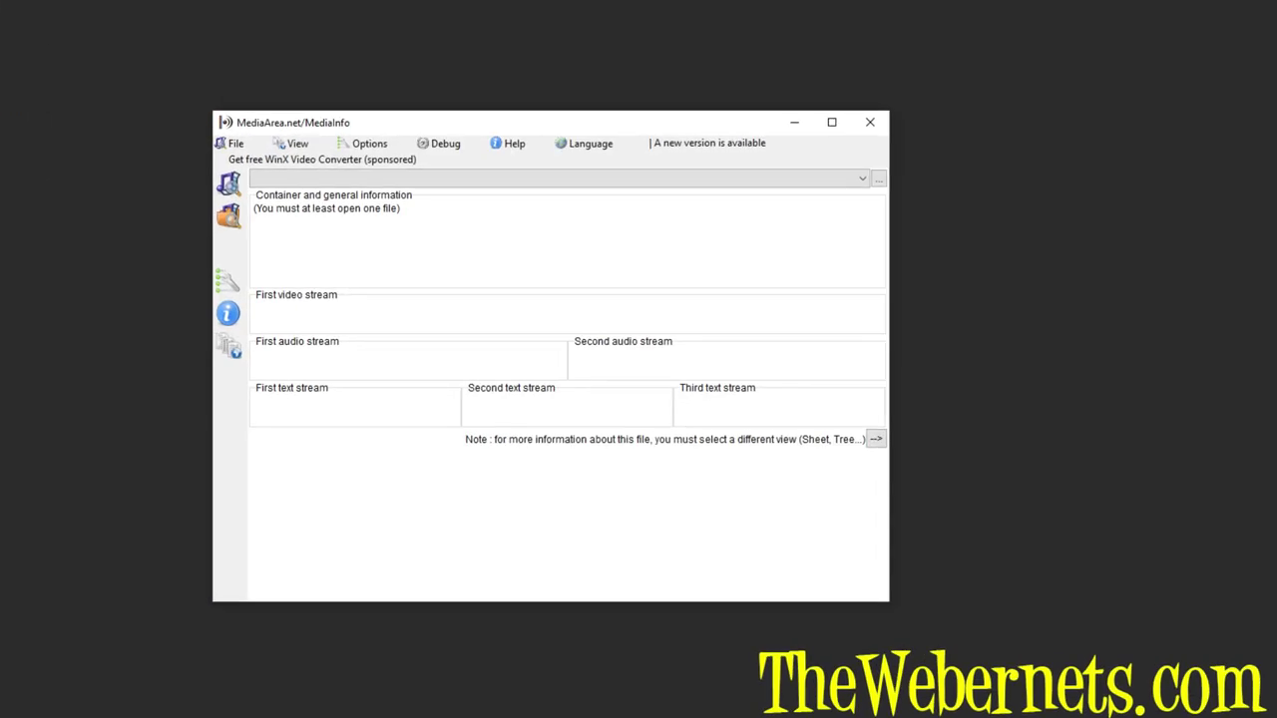
Load a video file into MediaInfo to inspect its stream information
left_click_drag(296, 319, 395, 539)
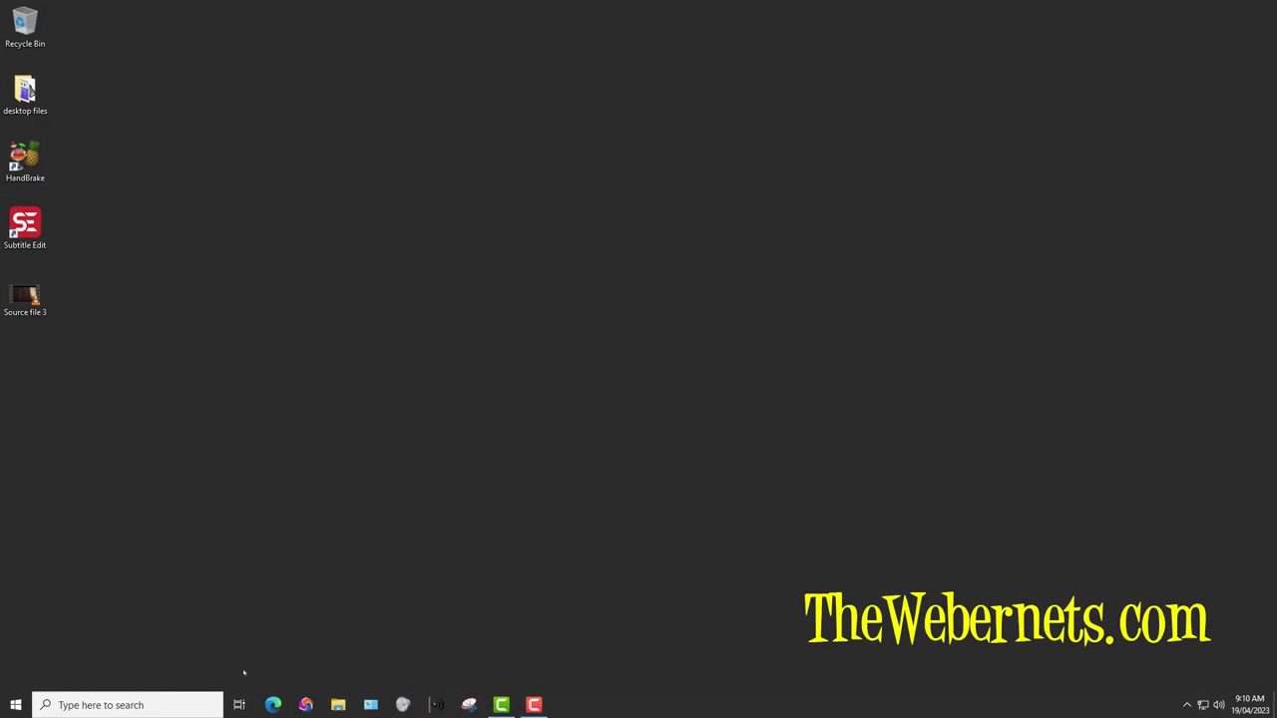
Load the Source file 3 video into HandBrake and set its subtitle track to 1 English [PGS]
double_click(25, 160)
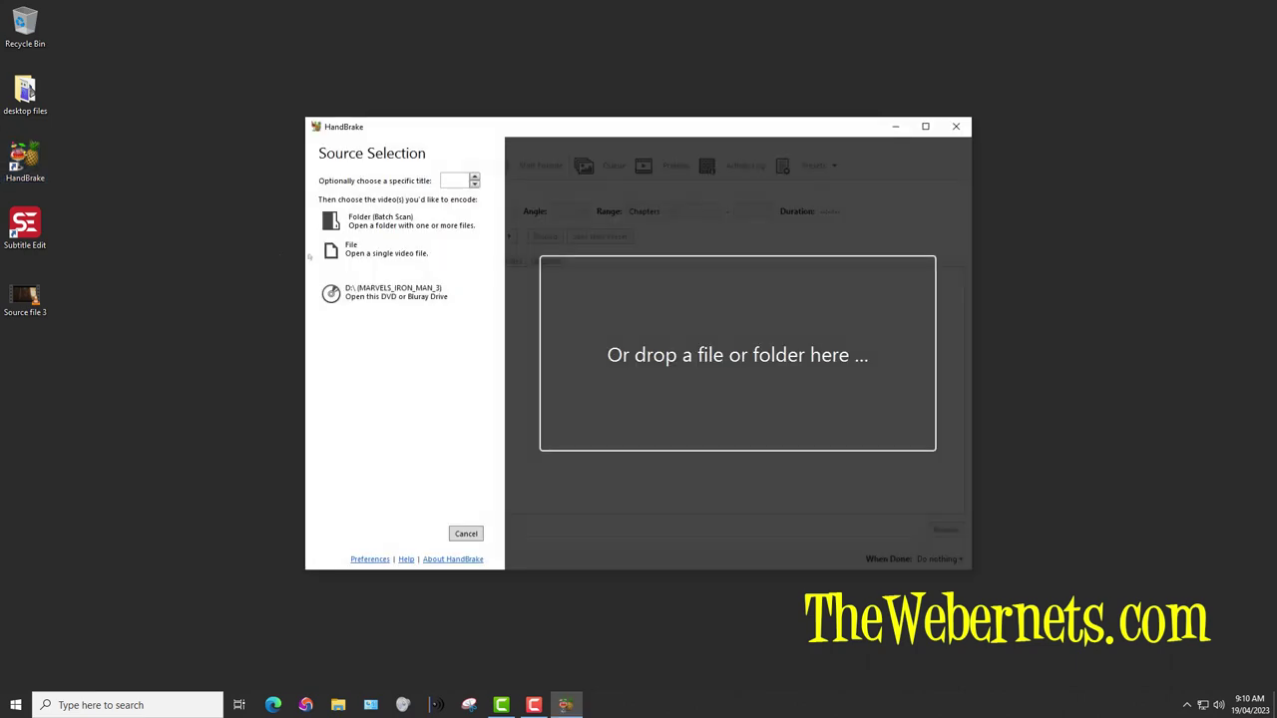
left_click_drag(25, 294, 657, 341)
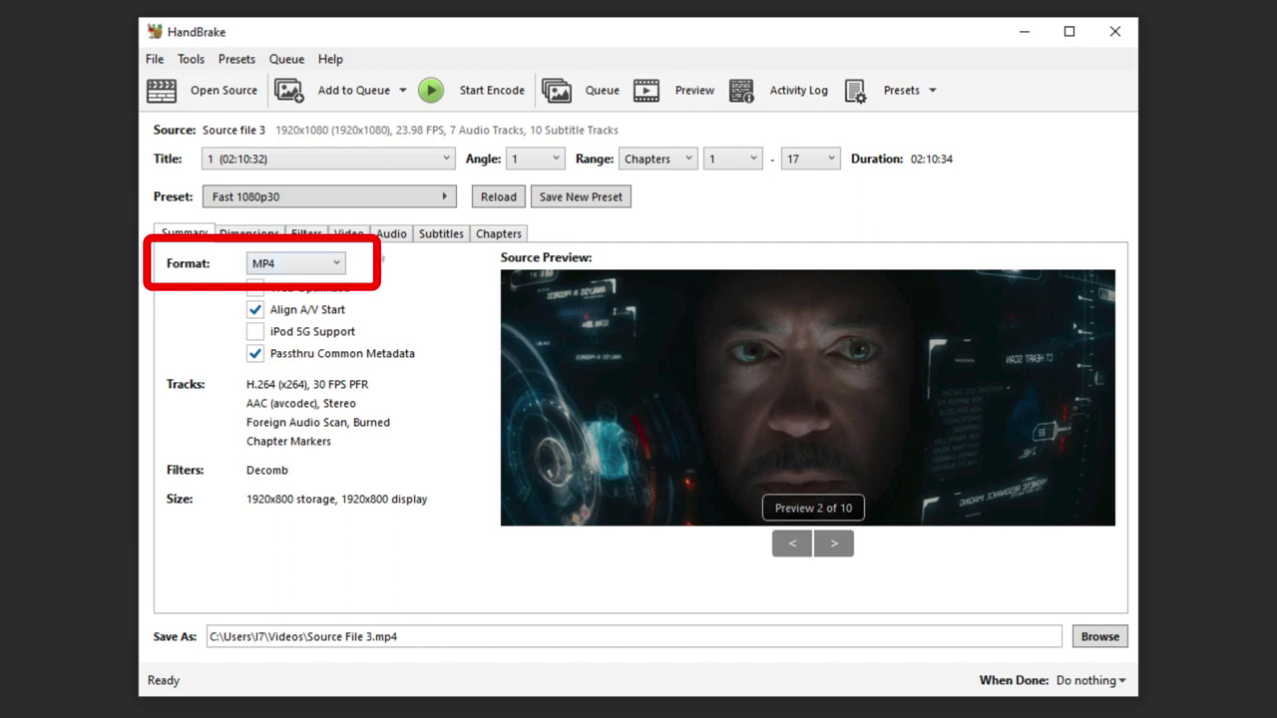
left_click(440, 236)
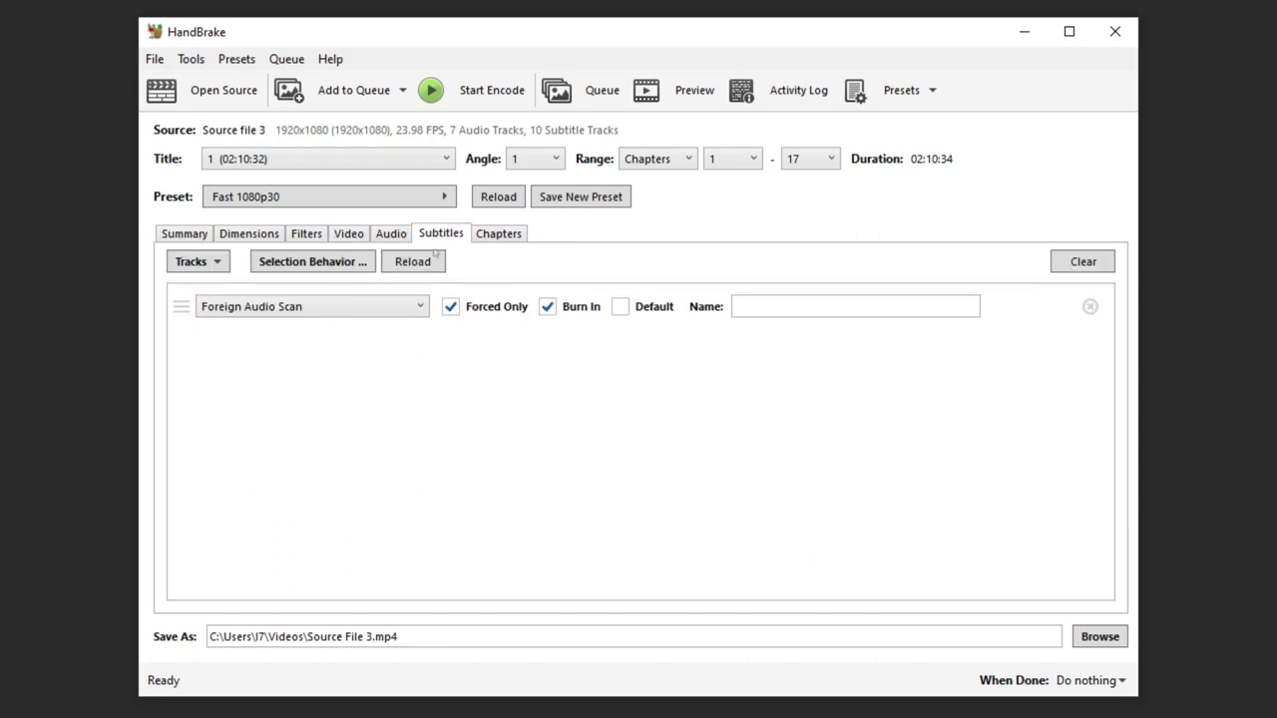
left_click(420, 307)
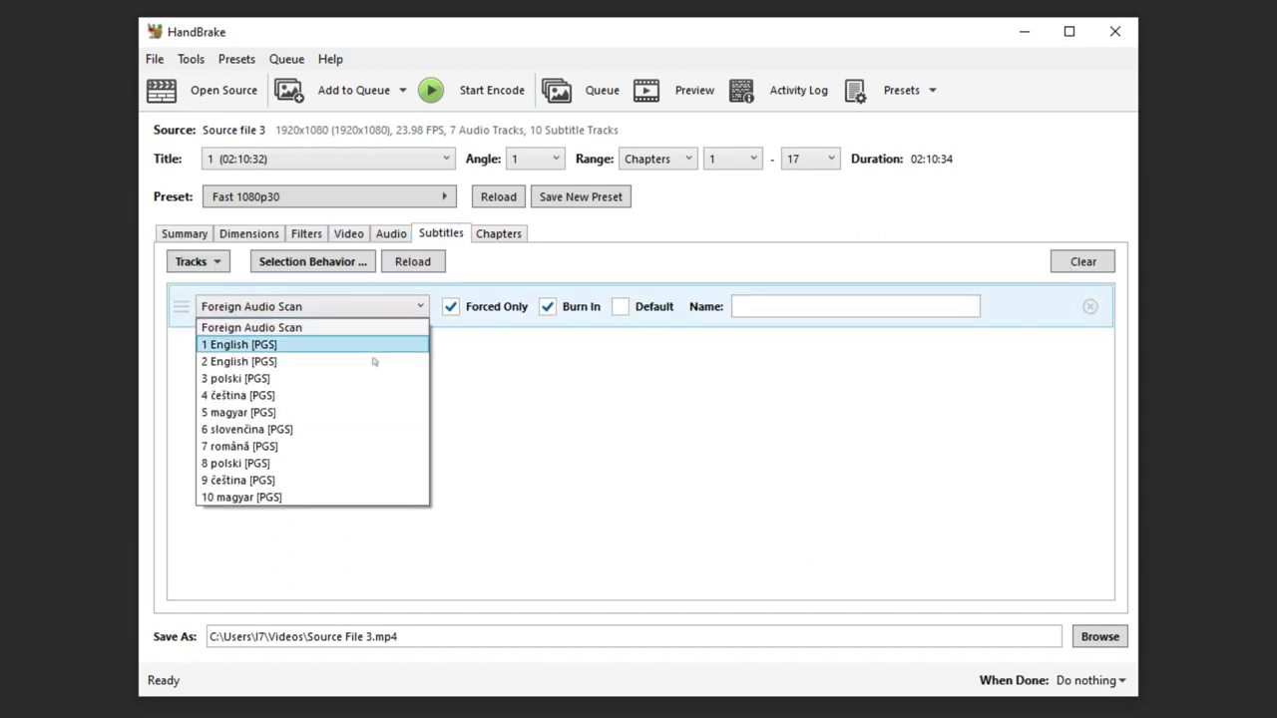
left_click(329, 350)
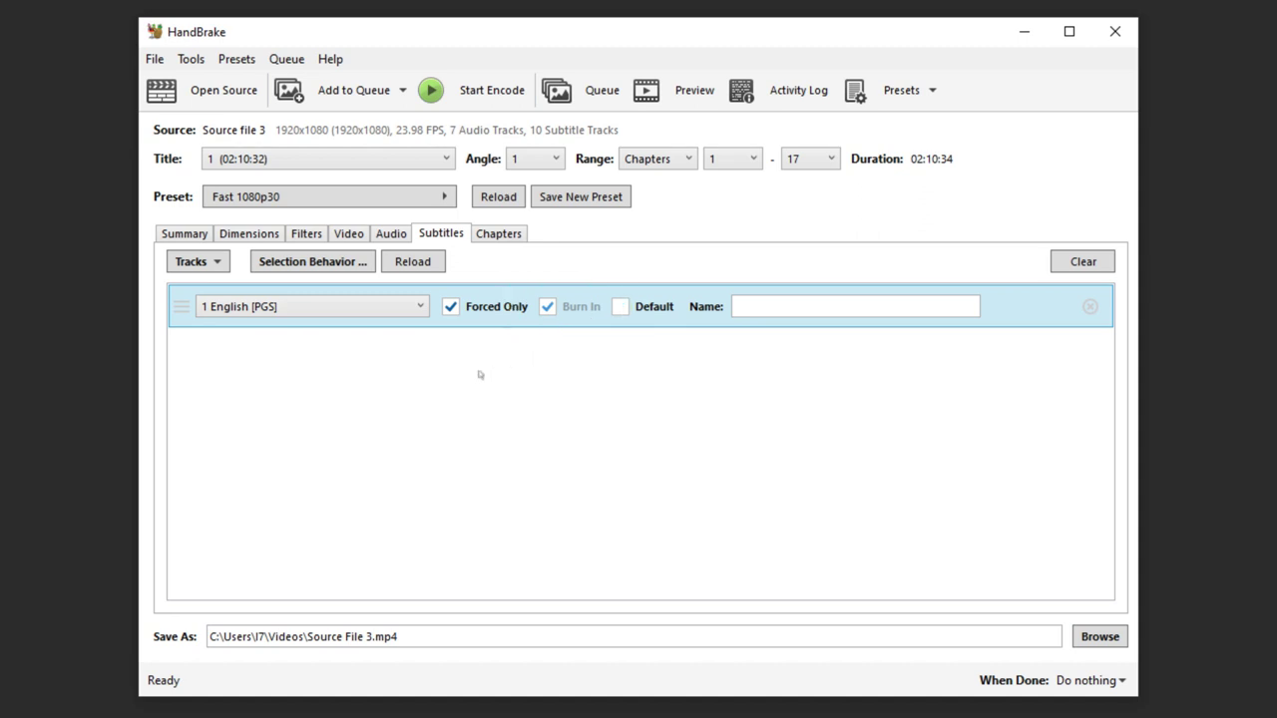
Change the output container format to MKV in the summary settings
left_click(184, 236)
left_click(299, 264)
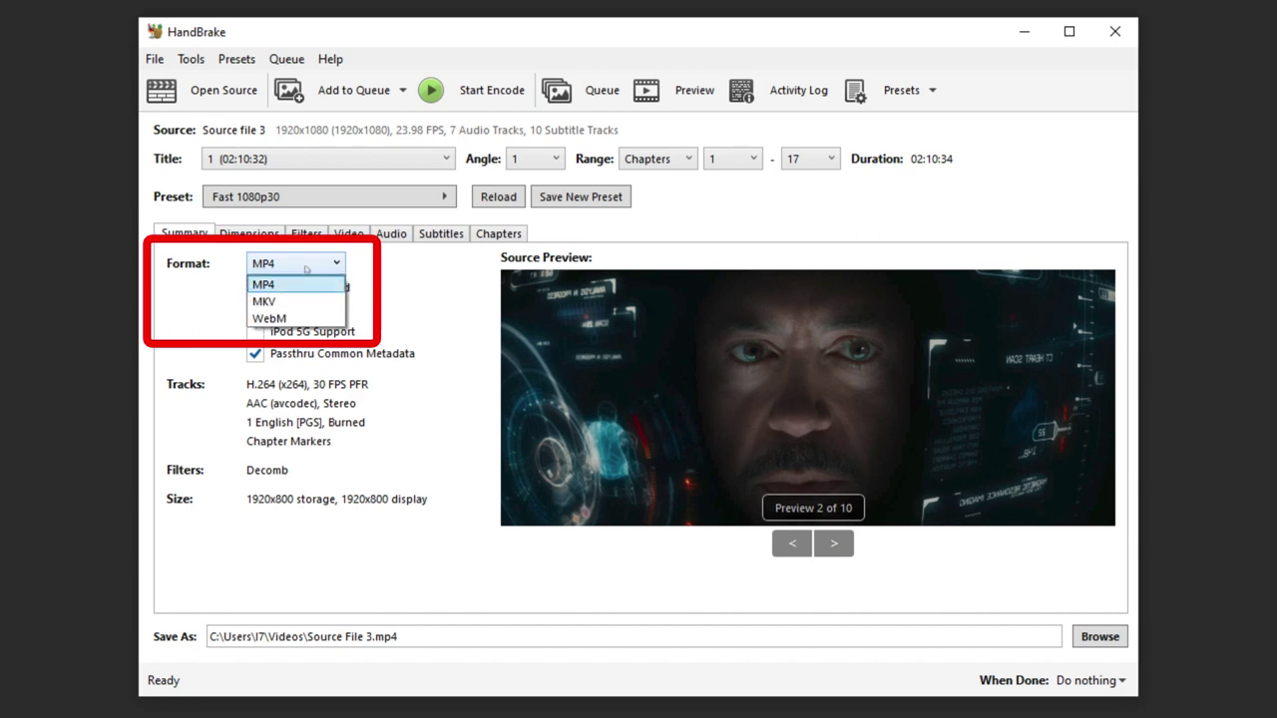
left_click(301, 300)
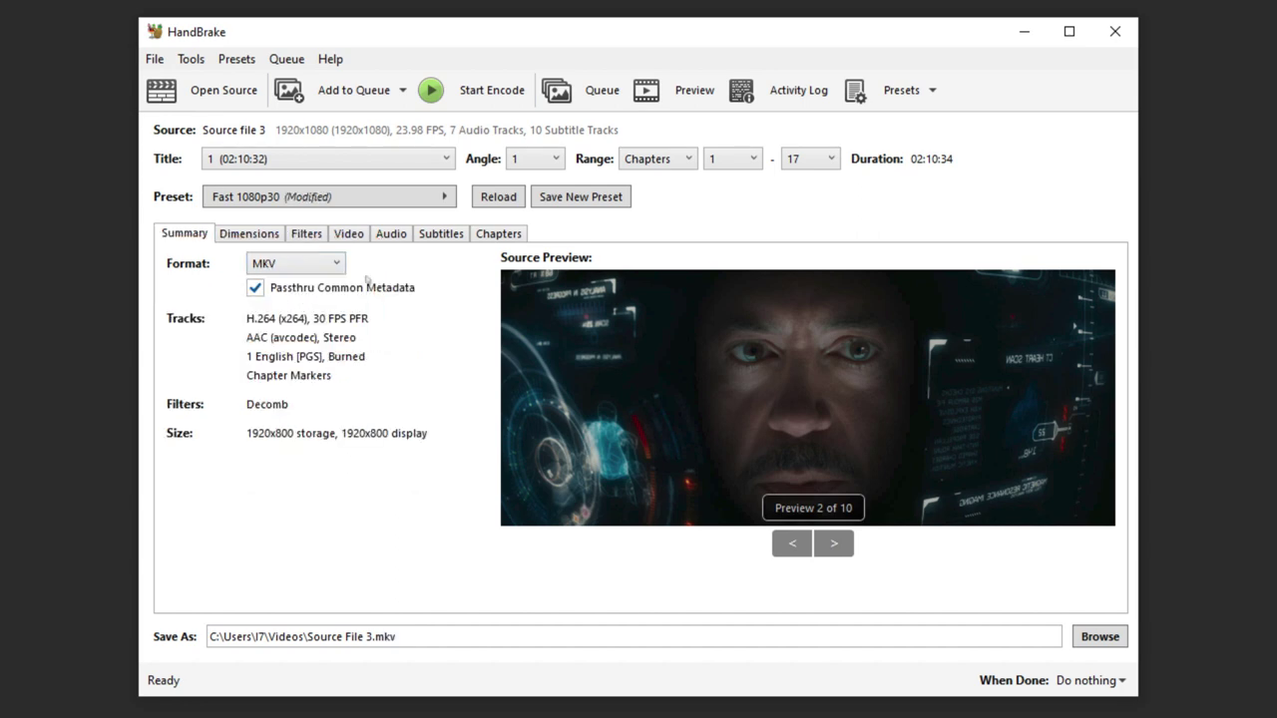
Keep 1 English [PGS] as the subtitle track, disable Burn In and Forced Only for it, and close HandBrake
left_click(440, 235)
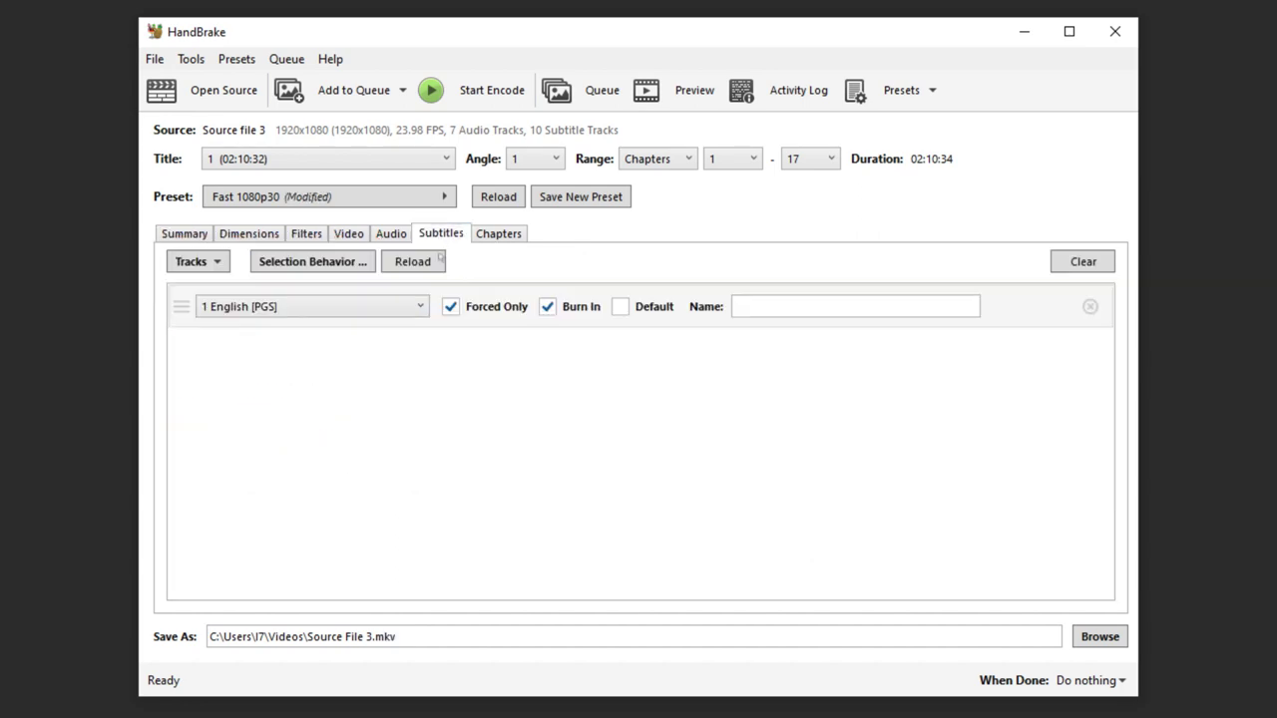
left_click(420, 307)
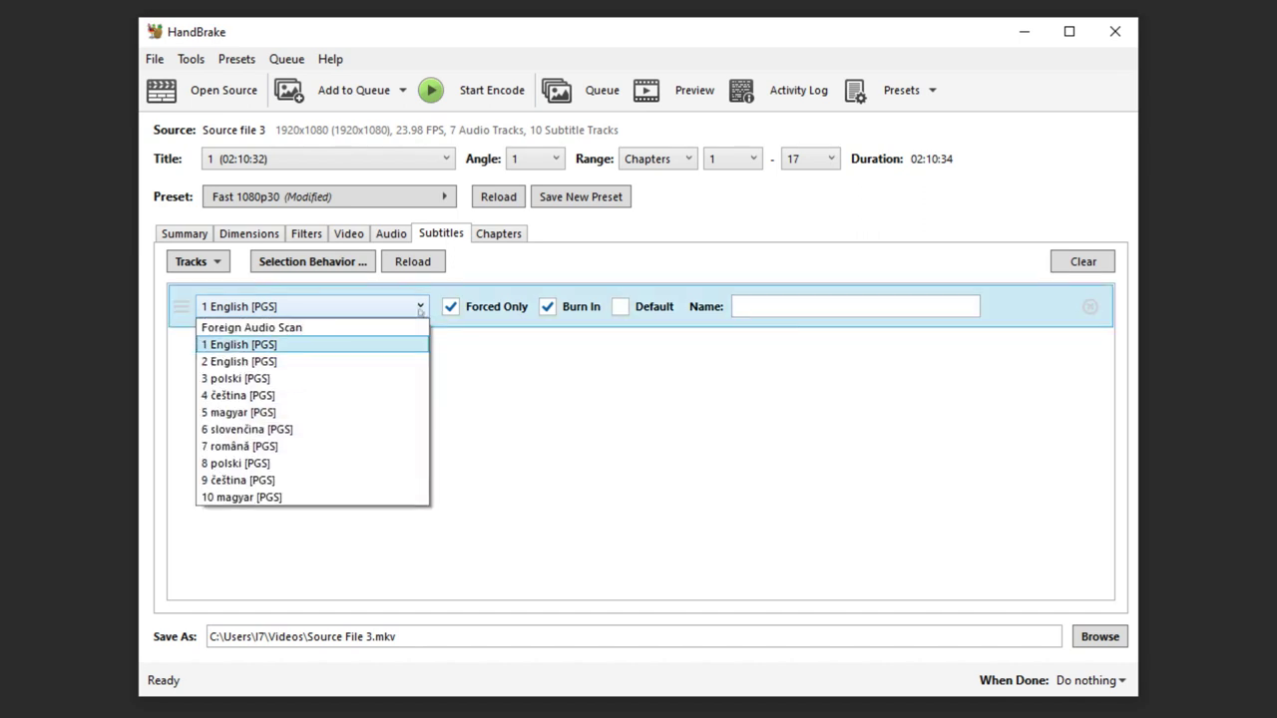
left_click(304, 344)
left_click(548, 307)
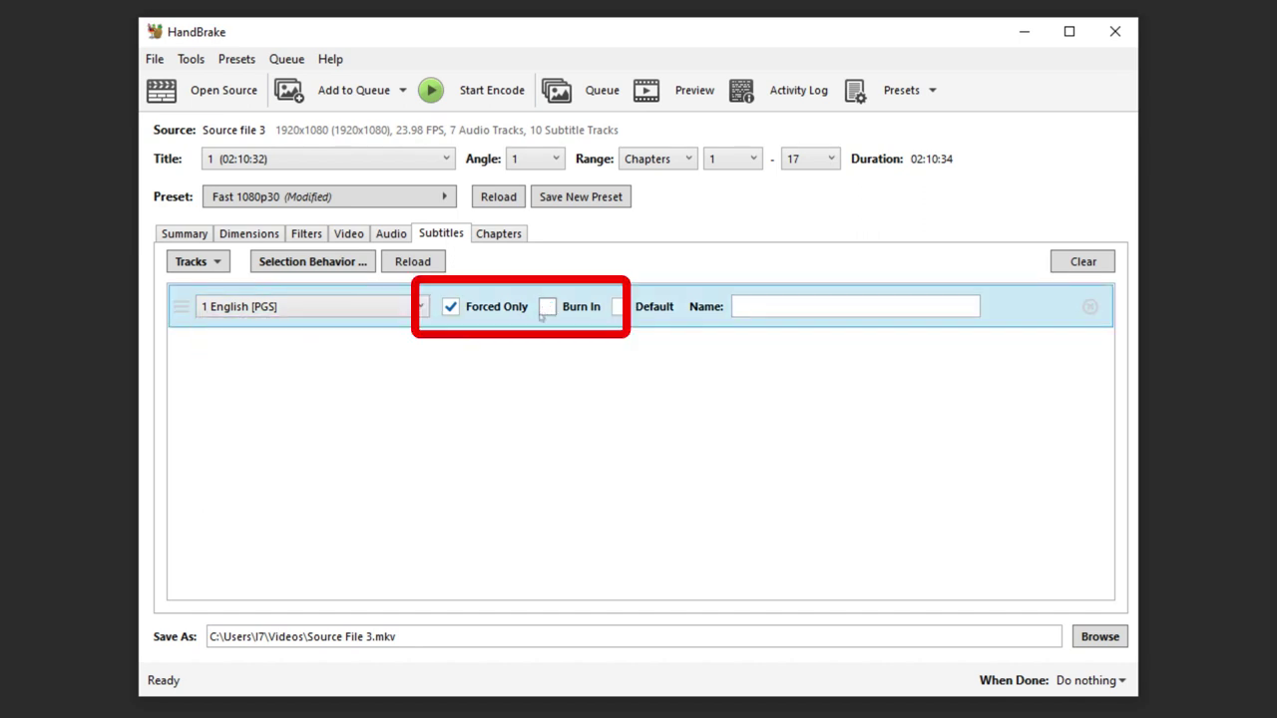
left_click(450, 307)
left_click(578, 311)
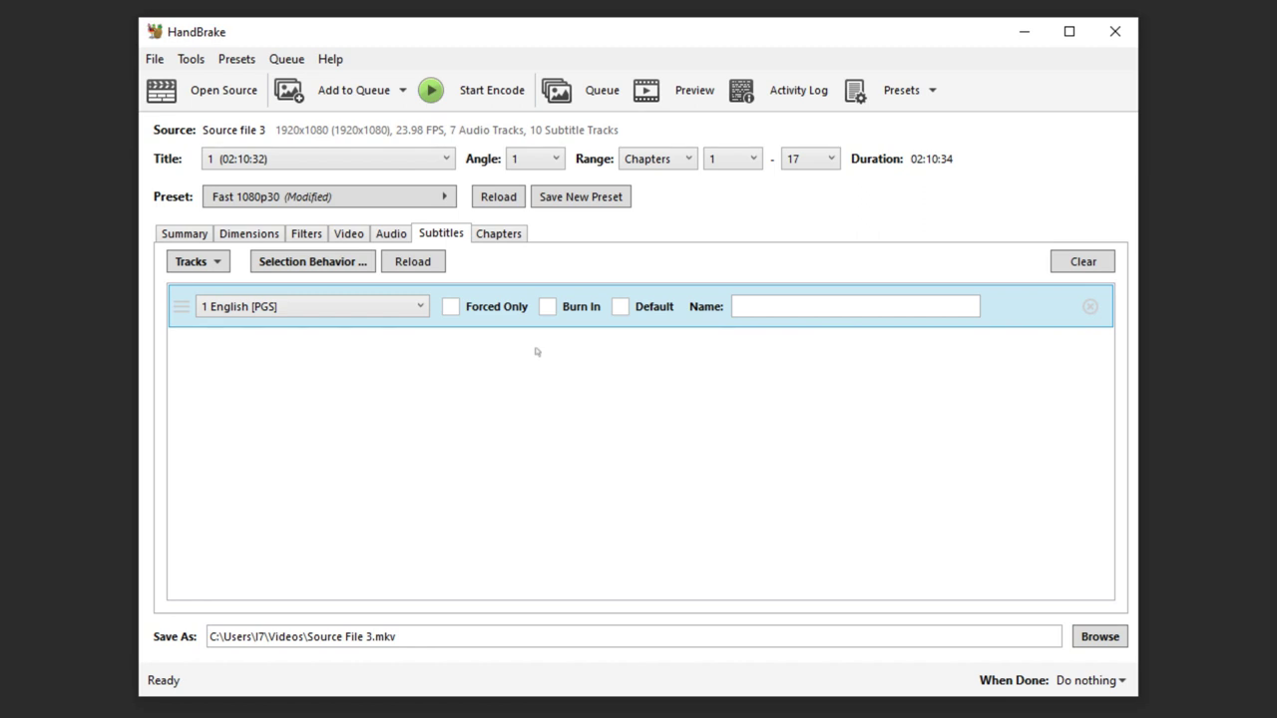
left_click(1117, 31)
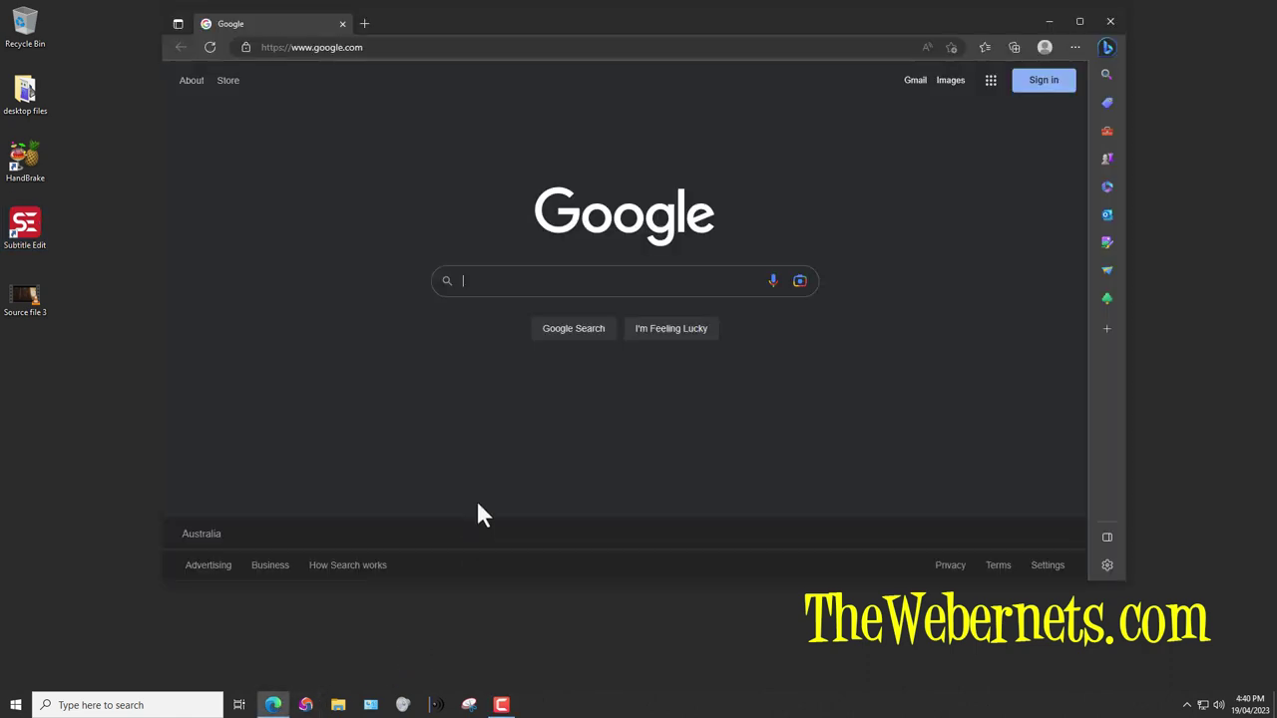
Visit nikse.dk in the web browser to view the Subtitle Edit page, and close the browser
left_click(402, 47)
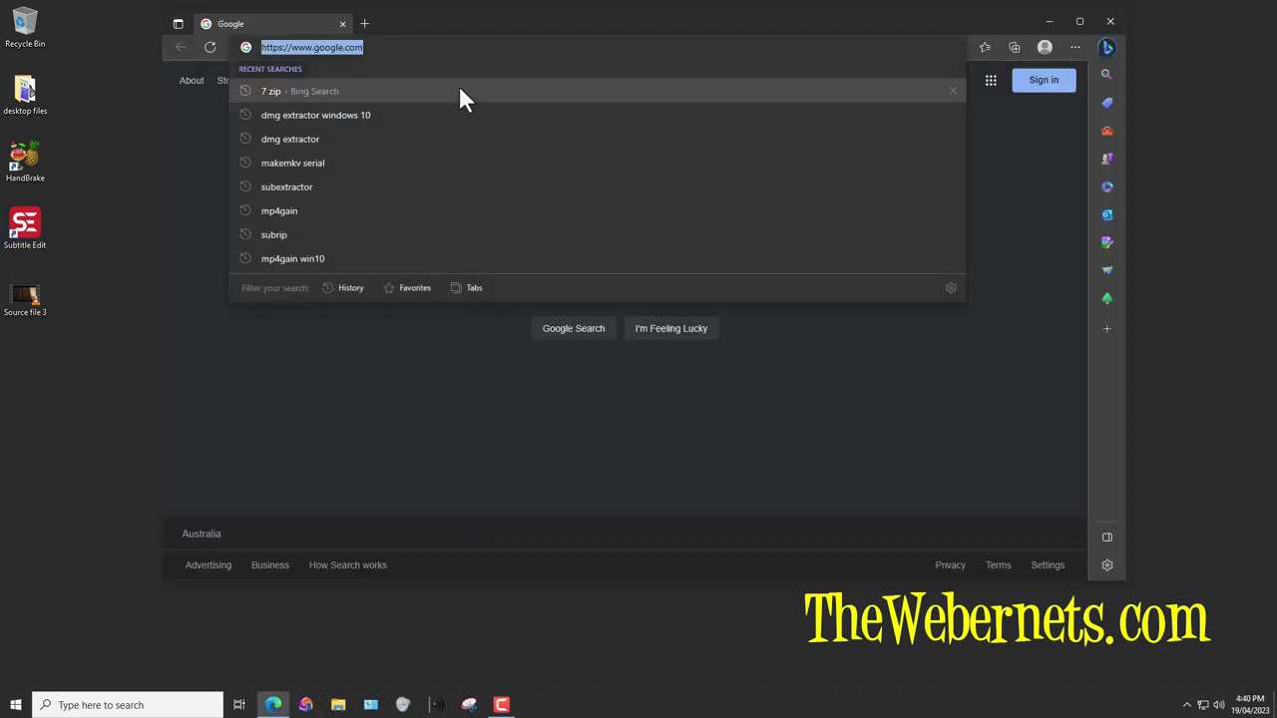
type("nikse.d")
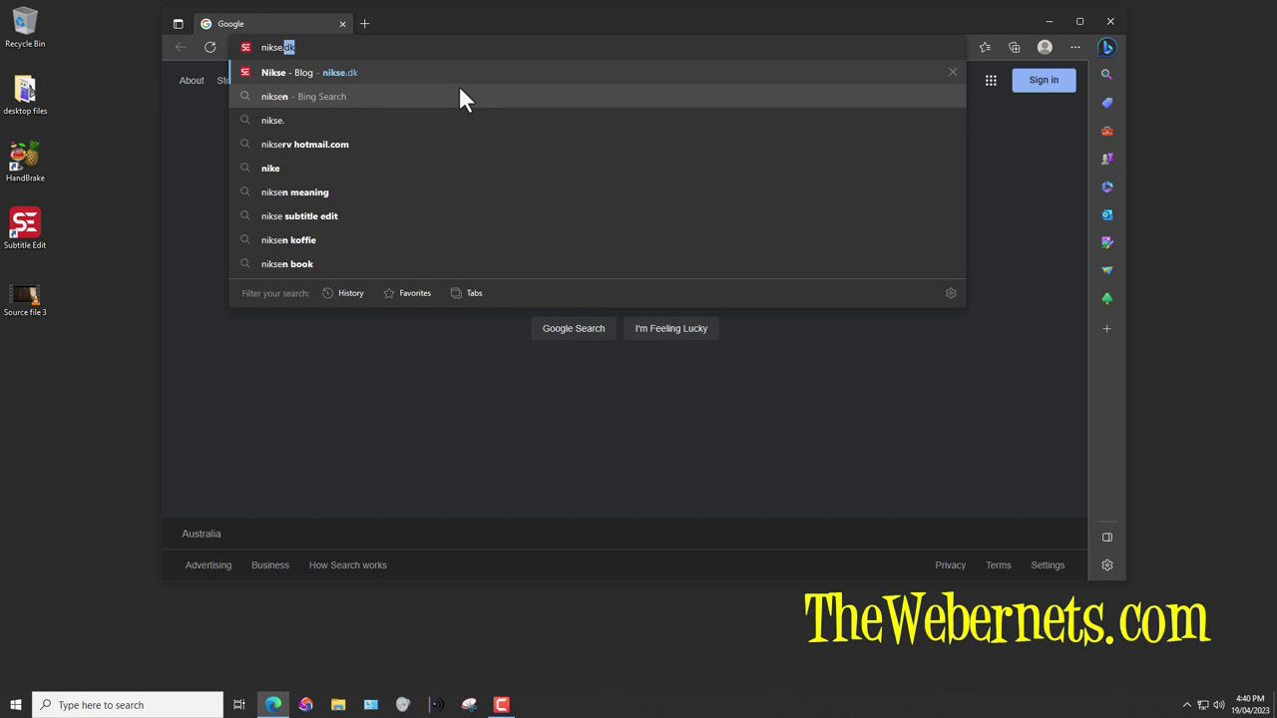
type("k")
key("Return")
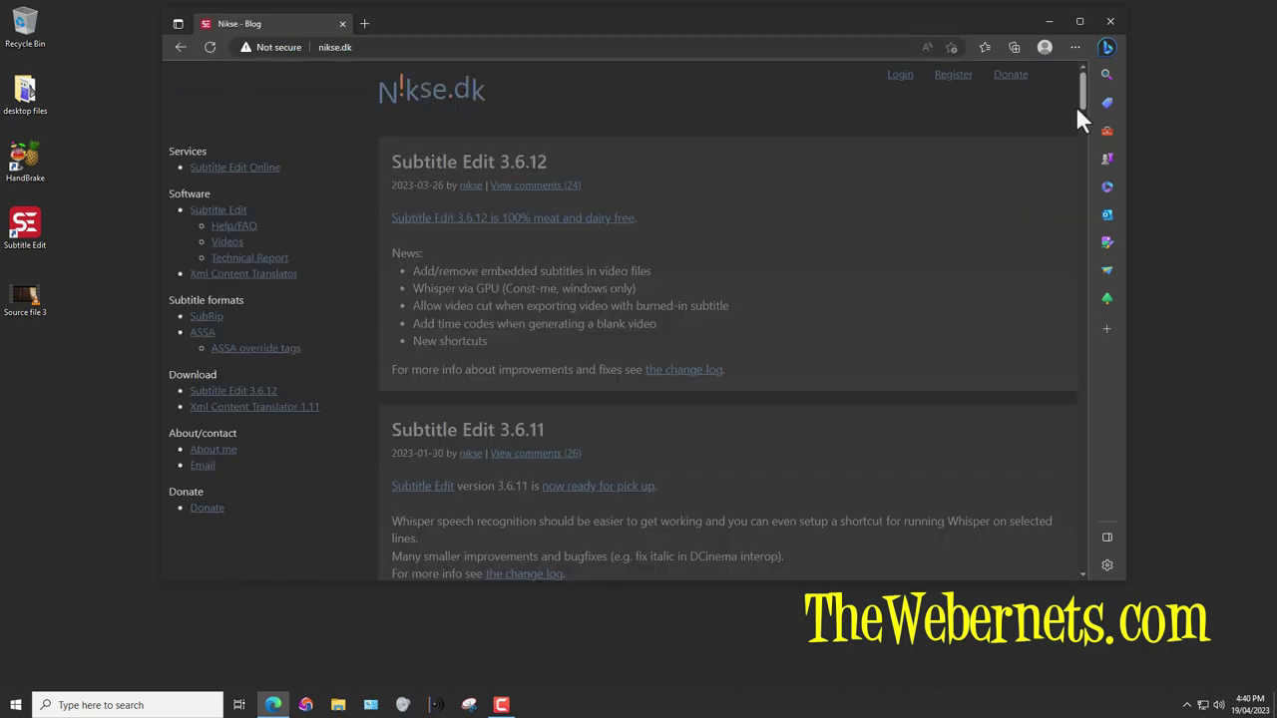
left_click(1111, 23)
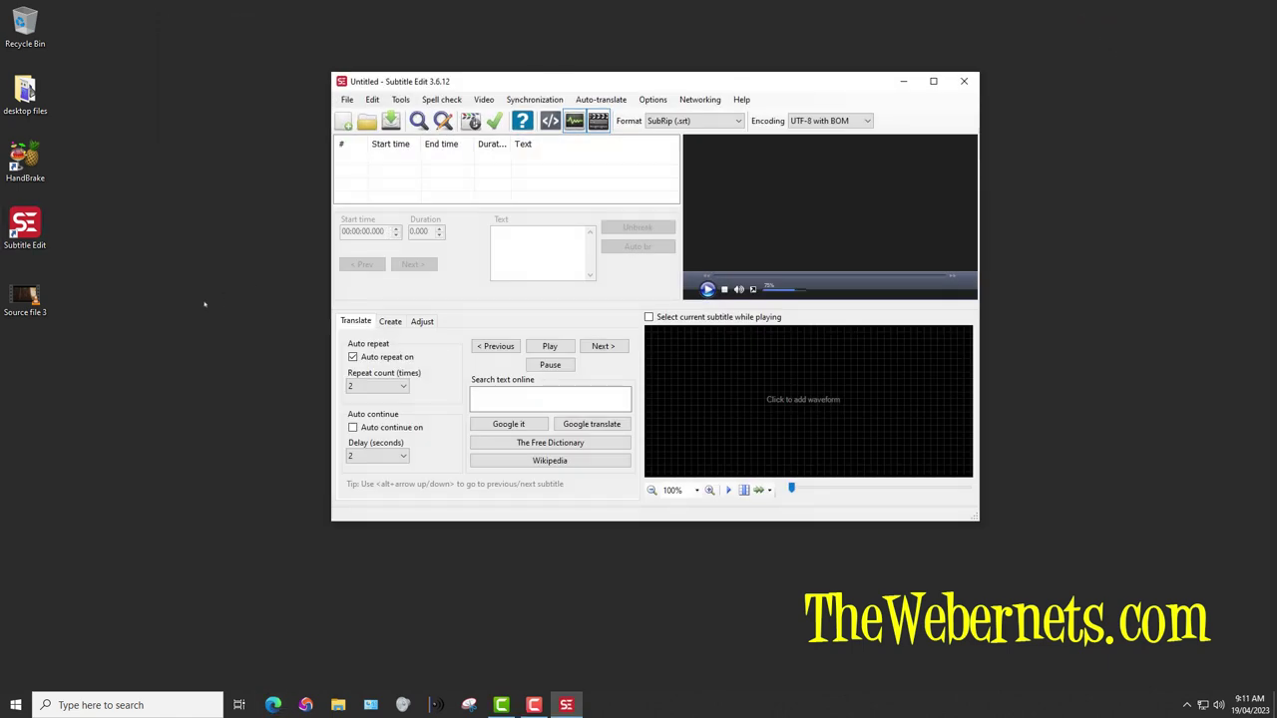
Load the Source file 3 video into Subtitle Edit and choose English subtitle track 9 for import
left_click_drag(30, 297, 472, 183)
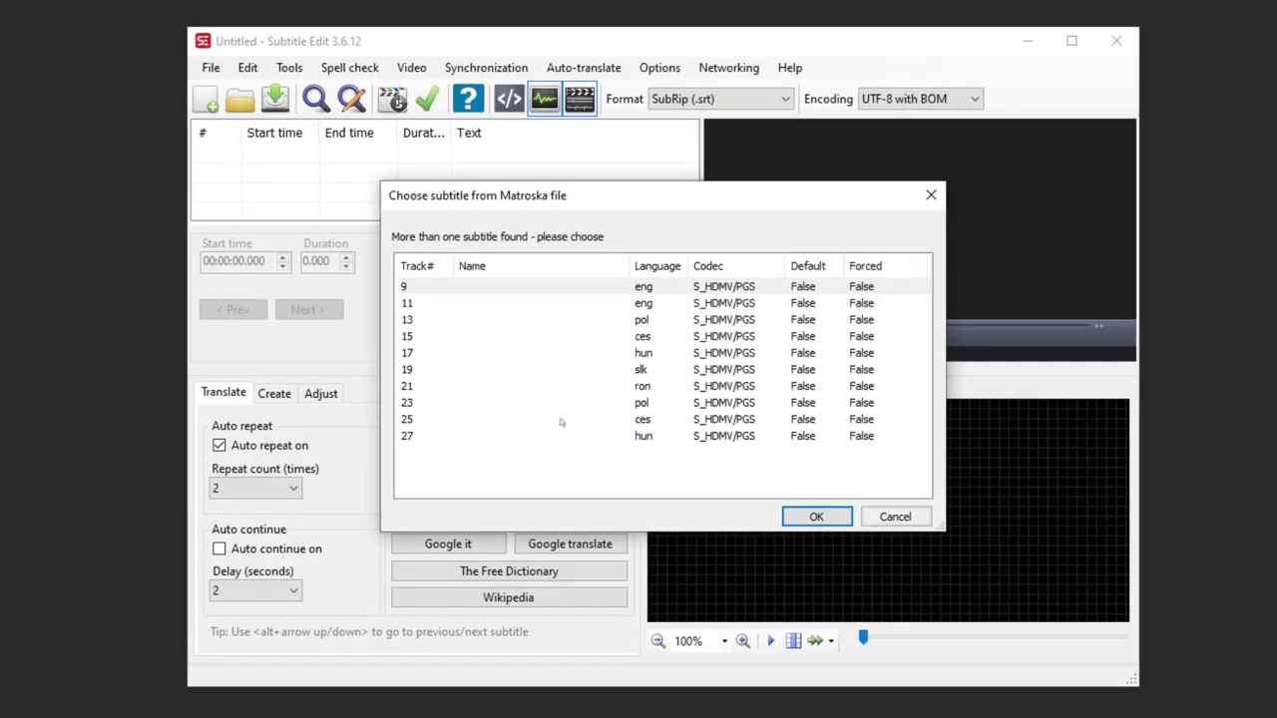
left_click(650, 295)
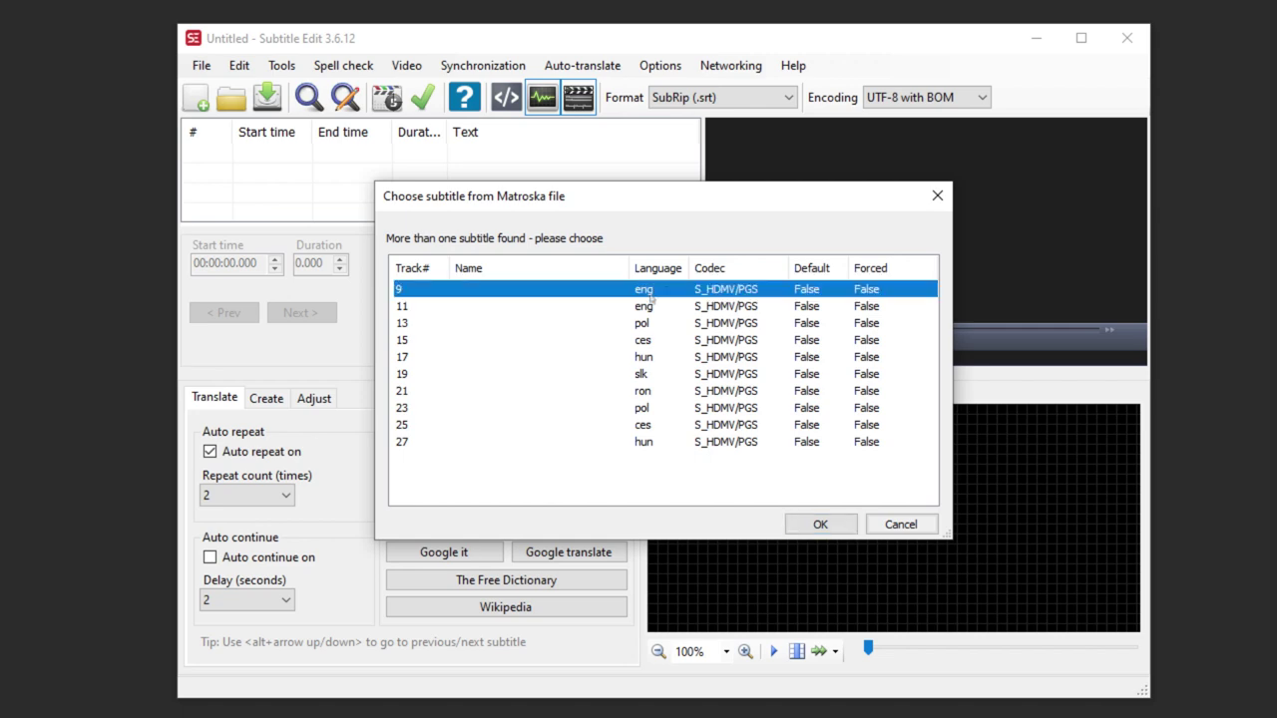
left_click(820, 525)
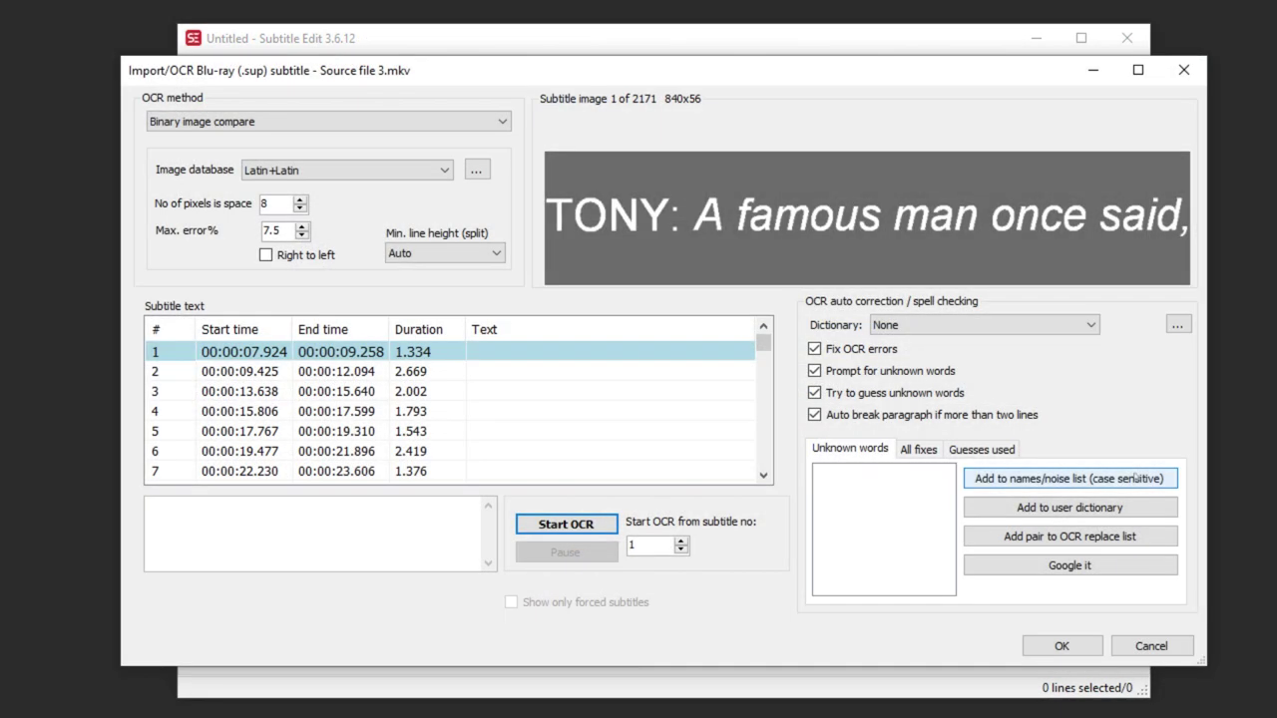
Run OCR on all the subtitle images from the first one and accept the recognized text
key("Return")
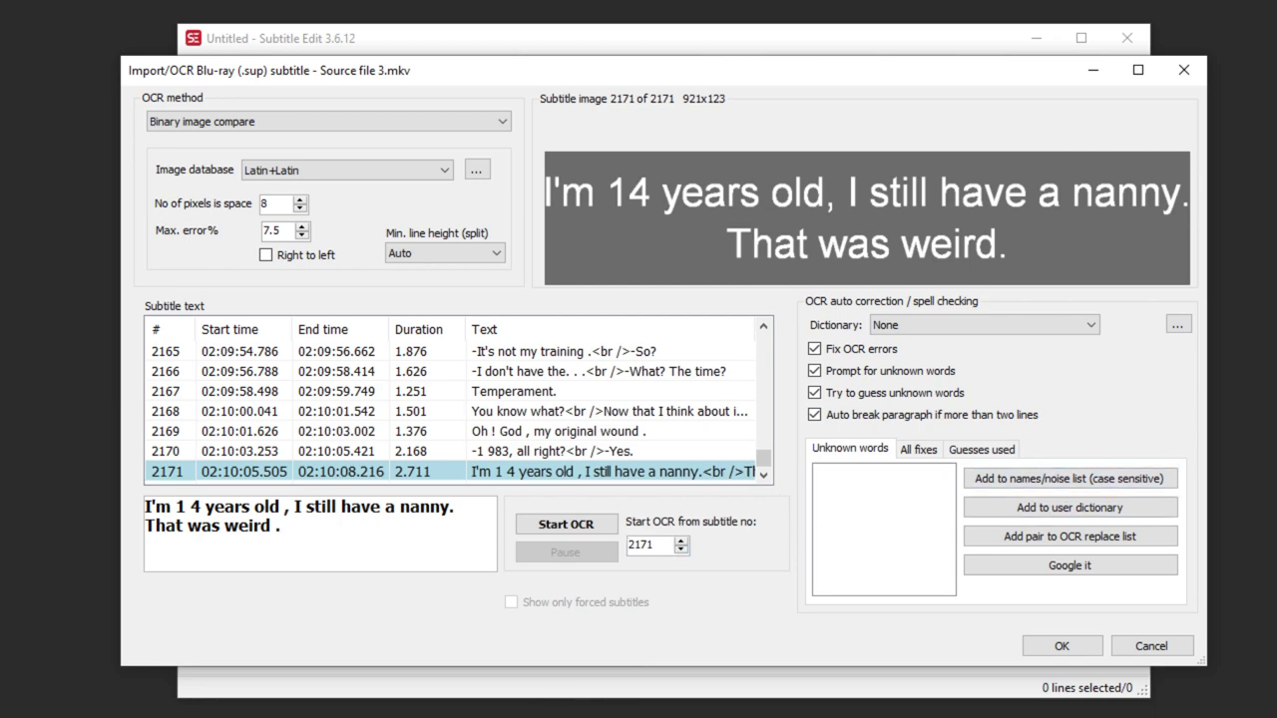
left_click(1061, 647)
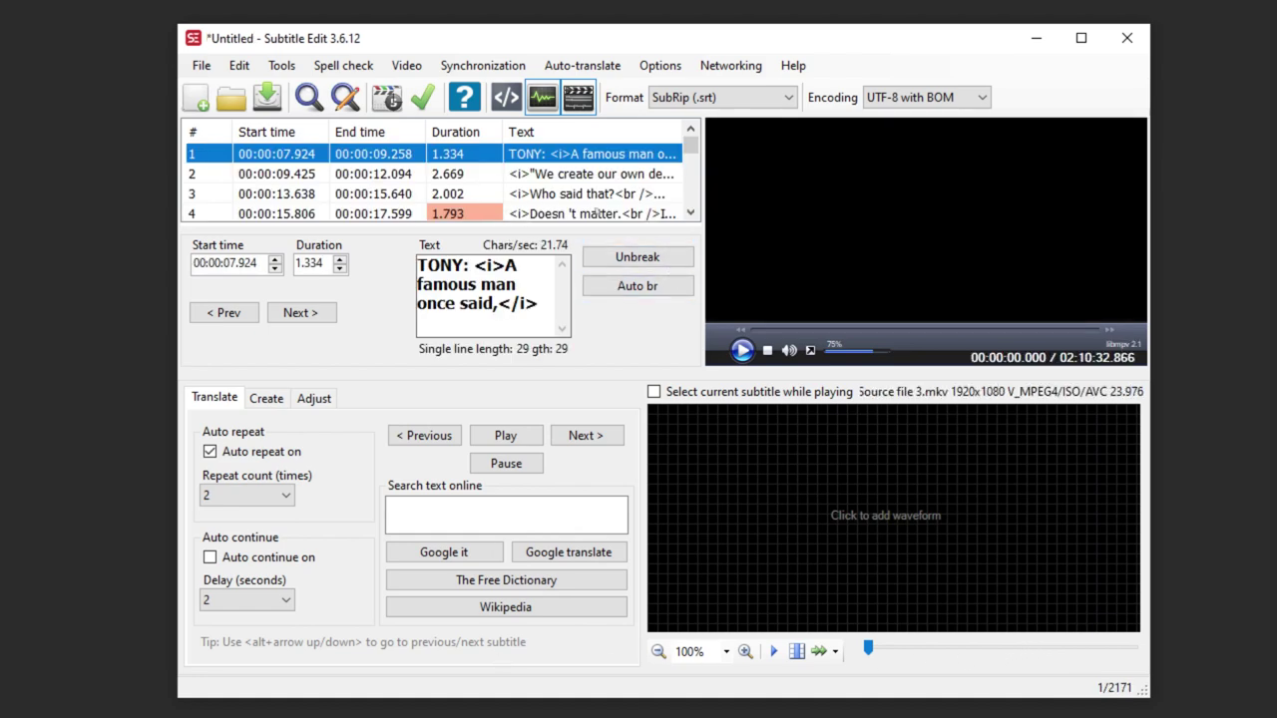
Remove the stray space in subtitle line 4 so that it reads "Doesn't matter."
left_click(691, 213)
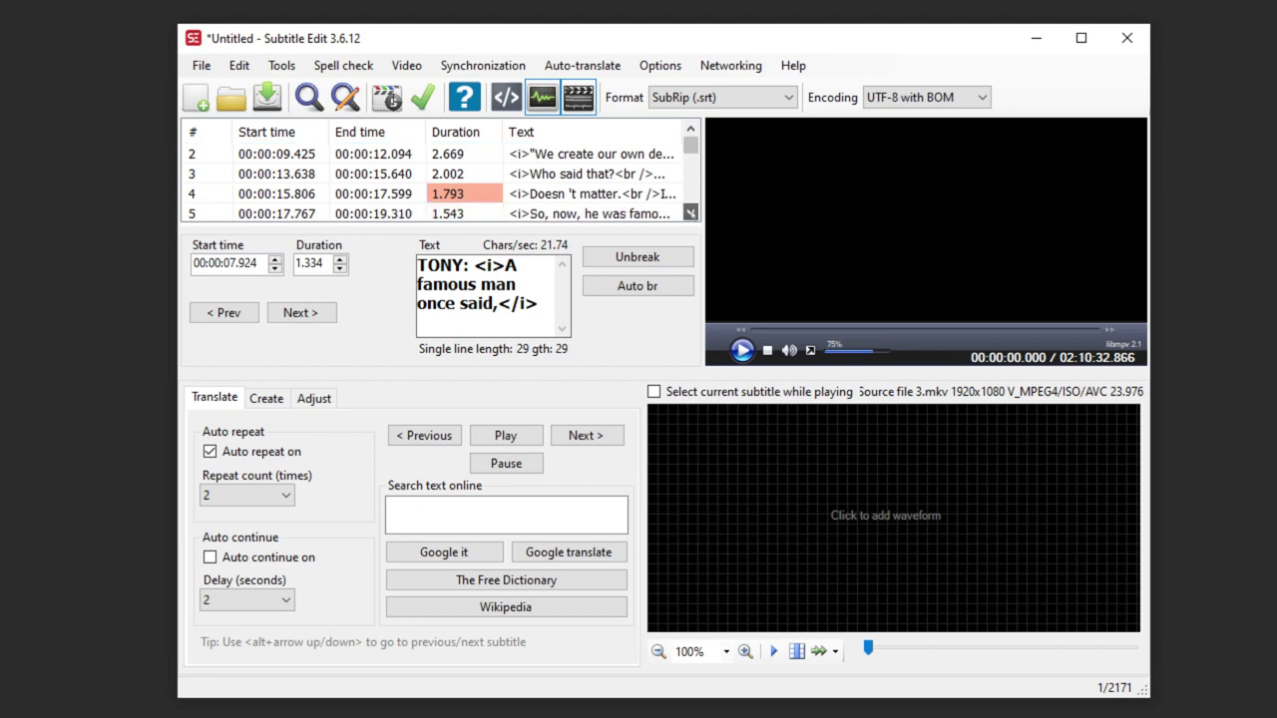
left_click(690, 214)
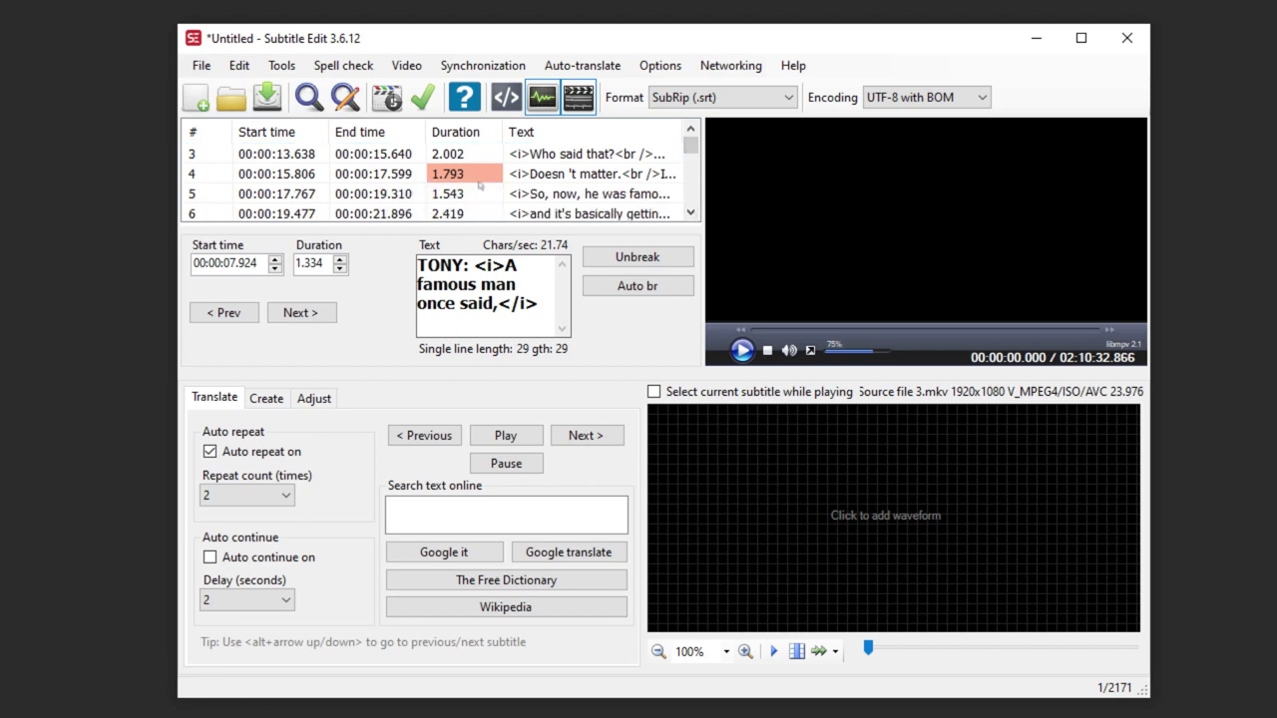
left_click(571, 179)
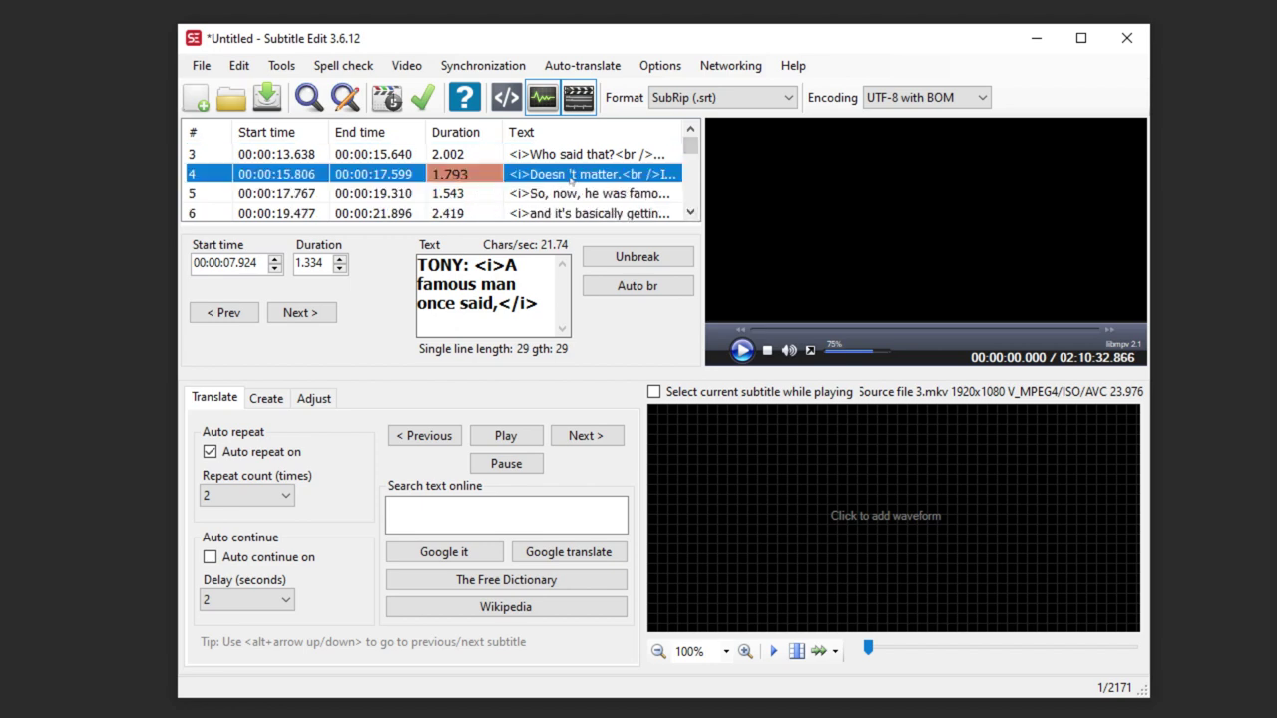
left_click(501, 264)
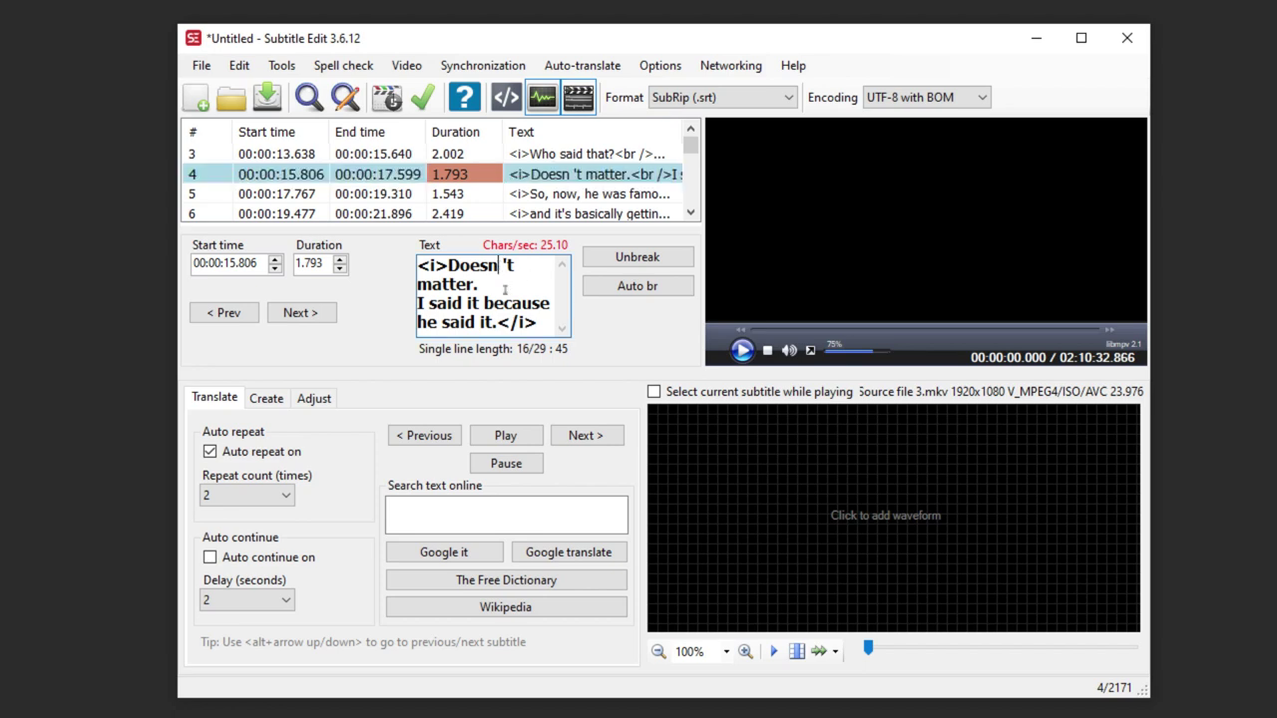
key("BackSpace")
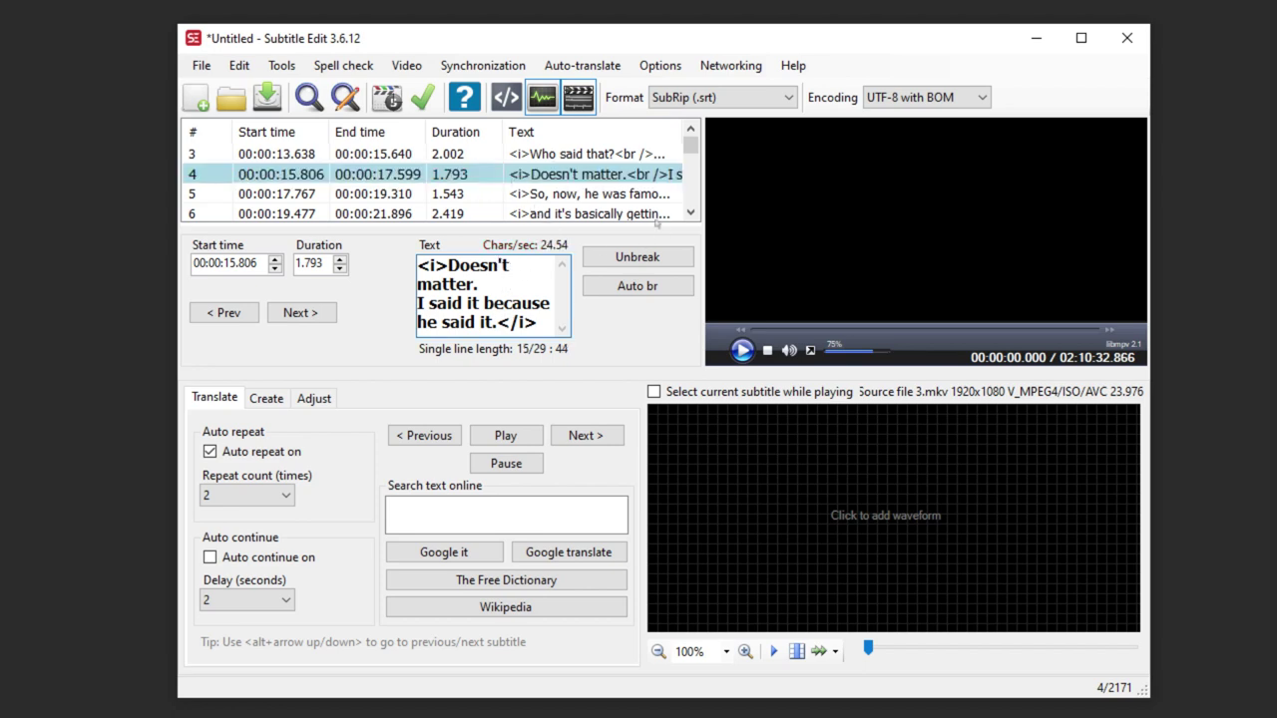
Save the subtitles to the Desktop as a SubRip file named Source file 3 and close Subtitle Edit
left_click(691, 213)
left_click_drag(690, 213, 662, 239)
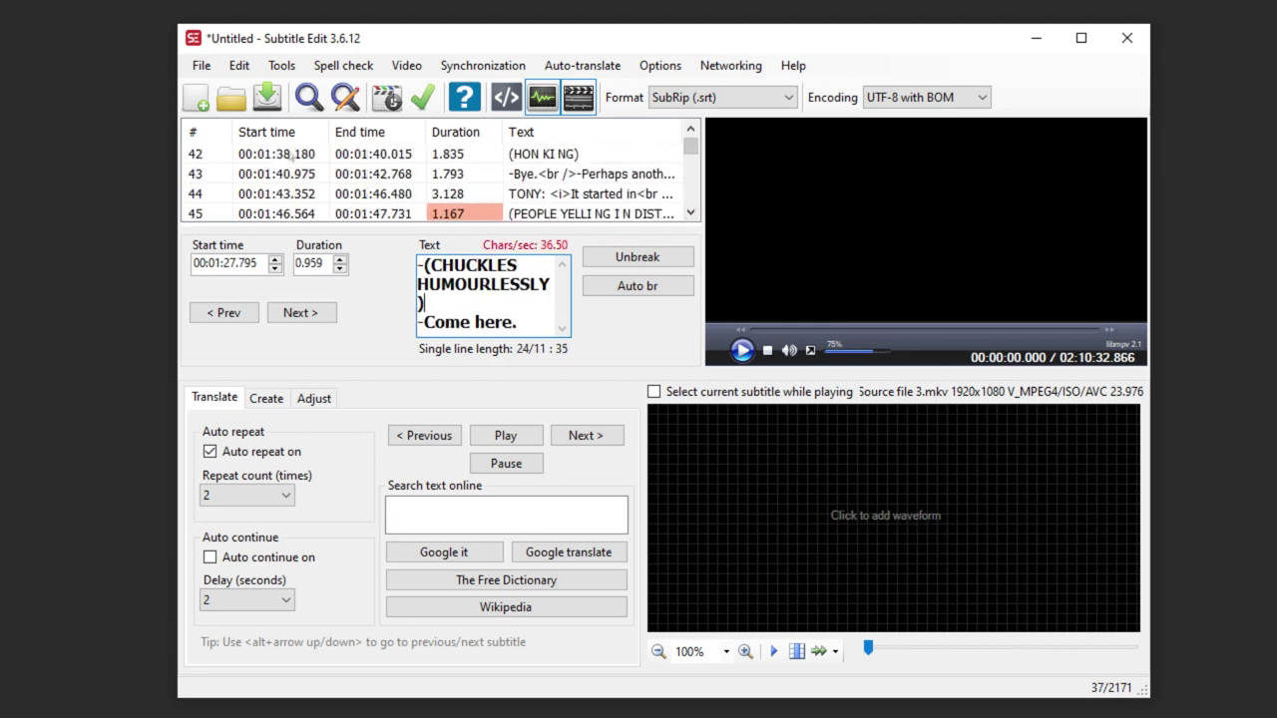
left_click(266, 97)
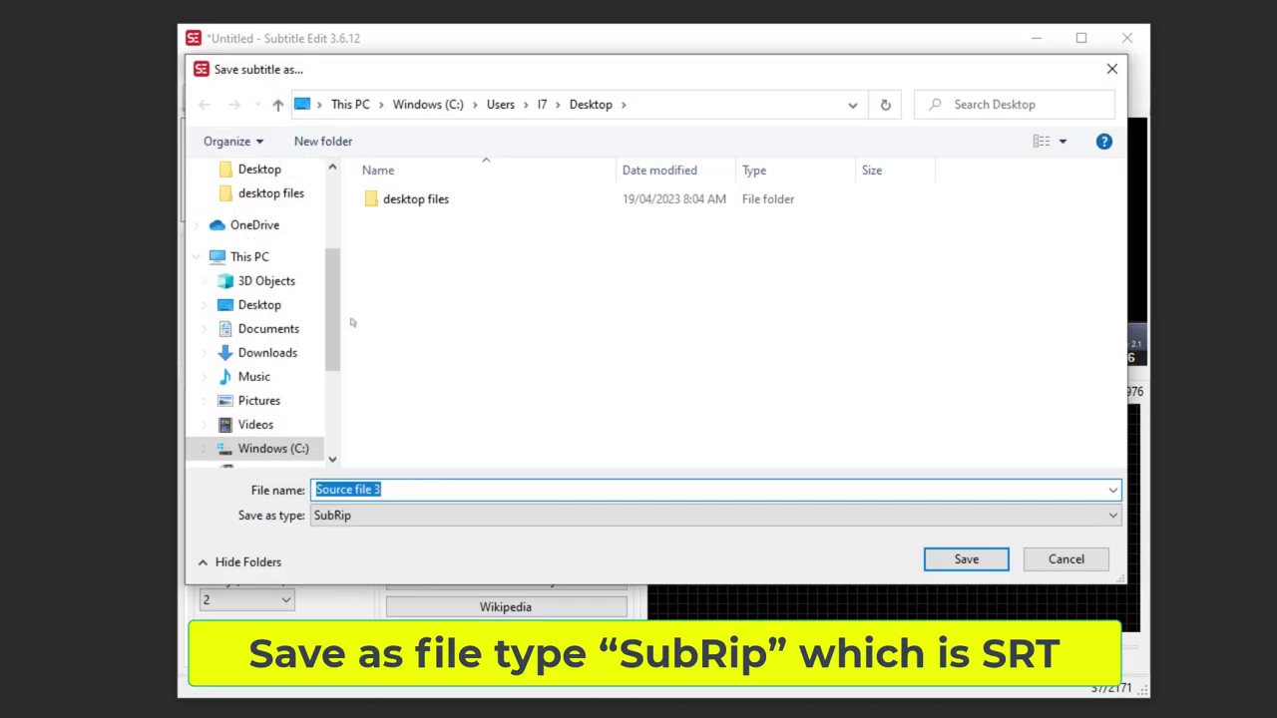
key("Tab")
scroll(259, 299, "up", 3)
left_click(258, 210)
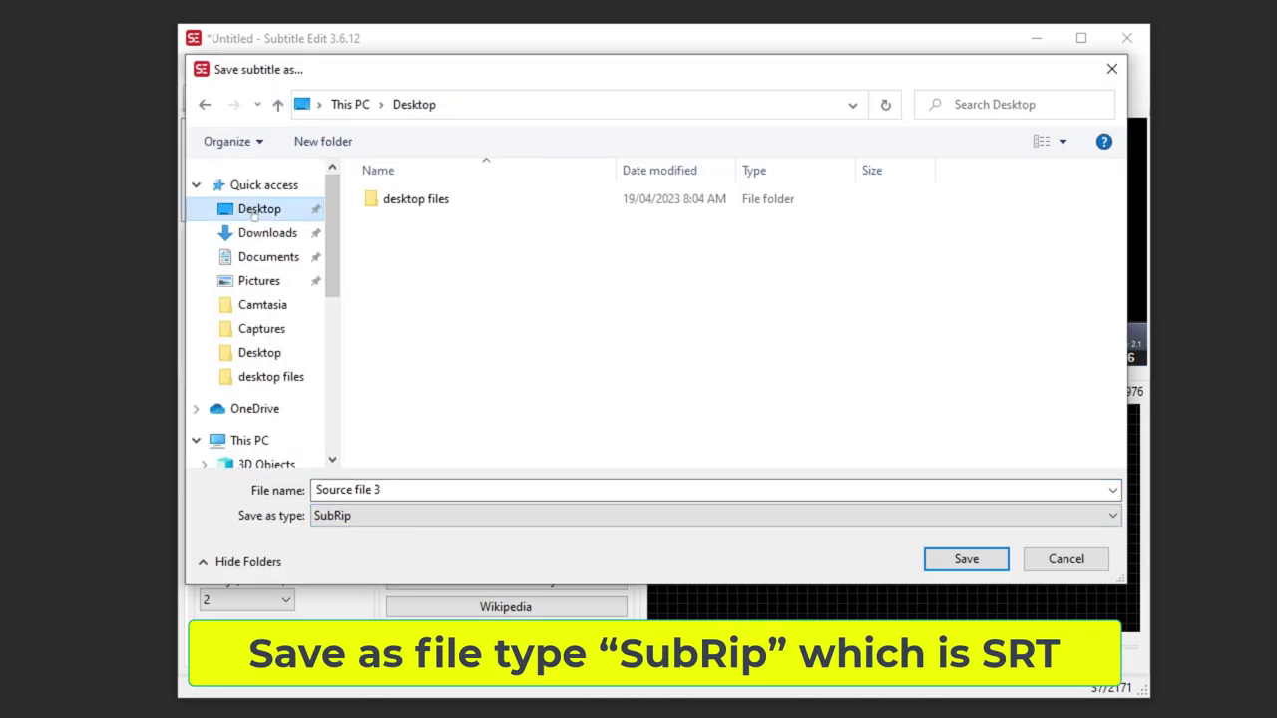
left_click(960, 561)
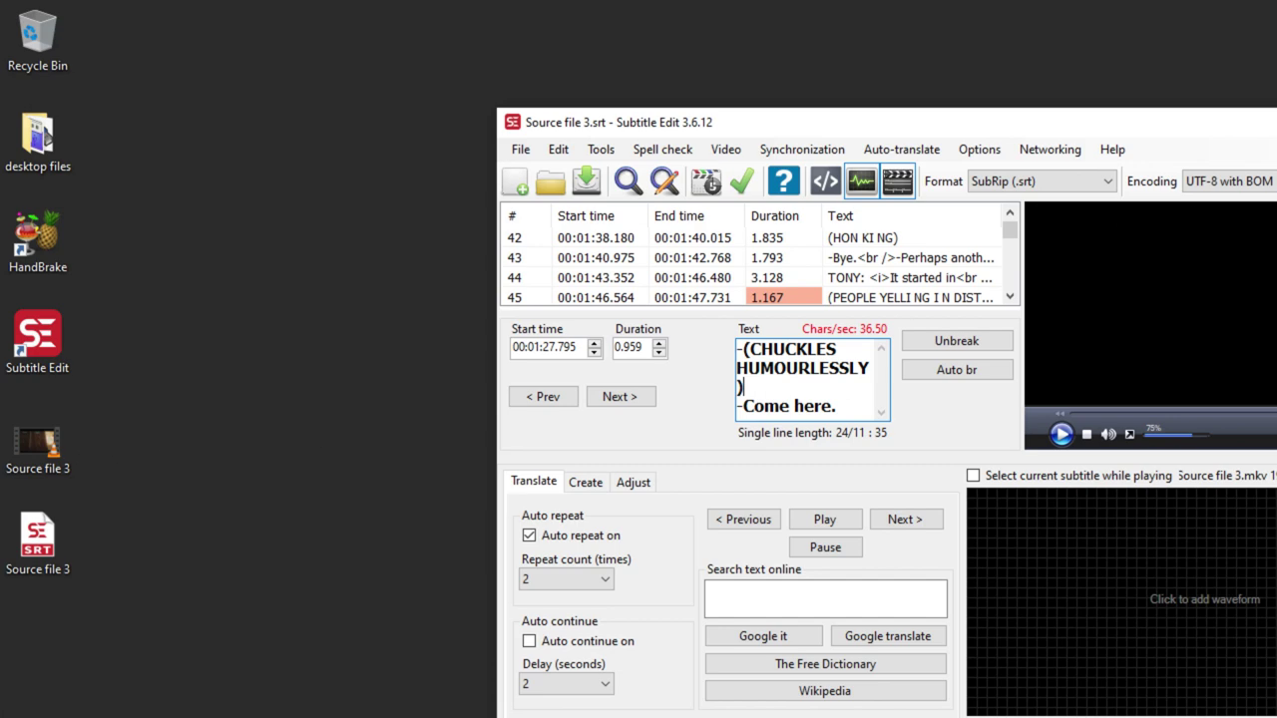
key("alt+F4")
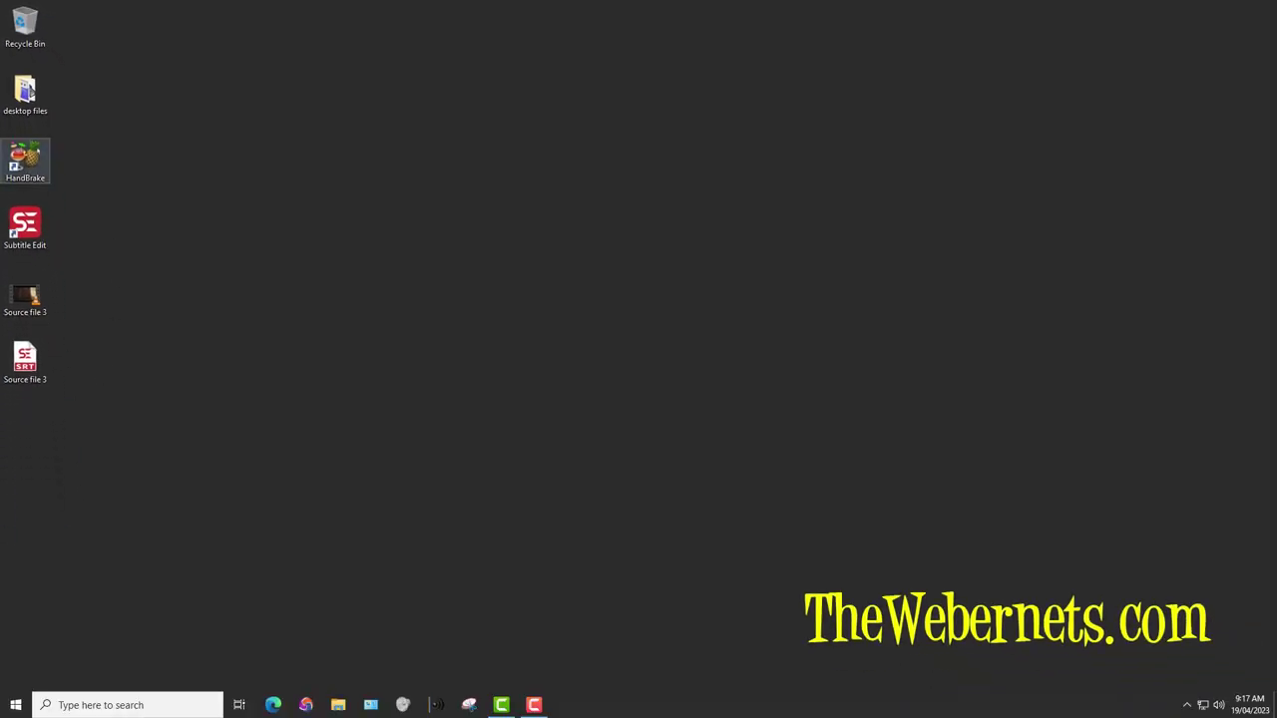
Load the Source file 3 video into HandBrake again and open its subtitle settings
left_click(25, 160)
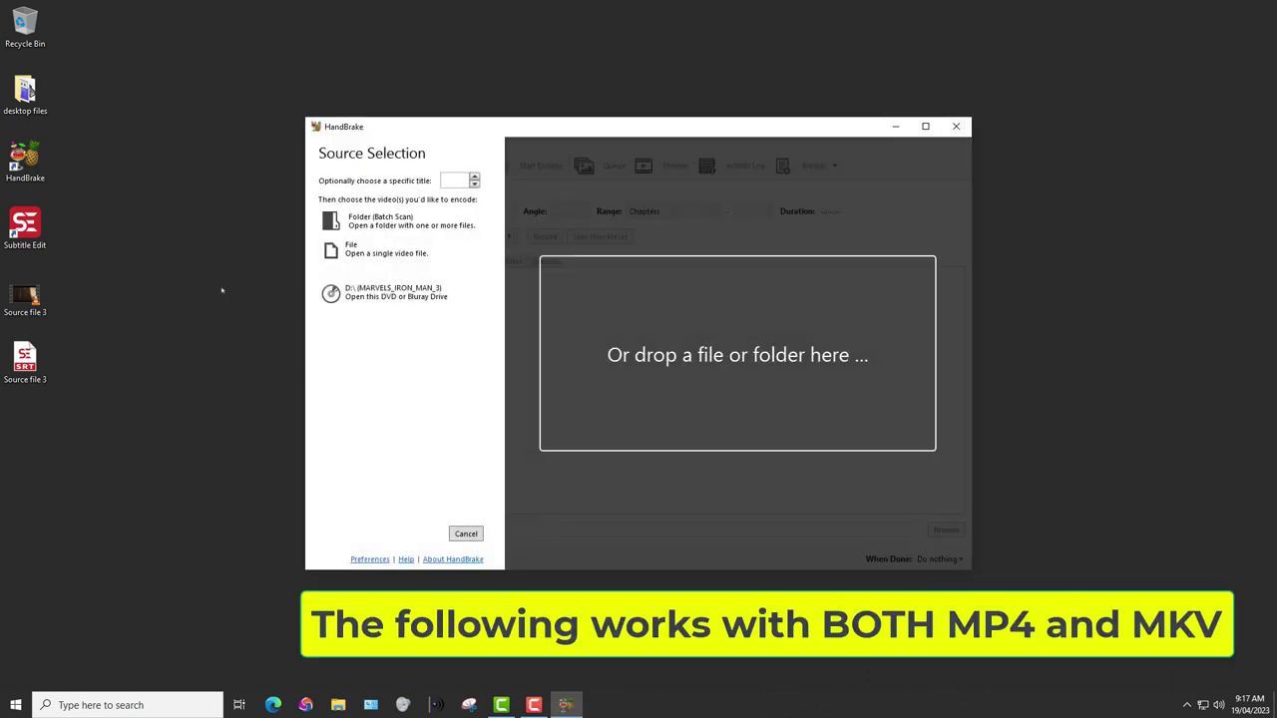
left_click_drag(25, 295, 667, 536)
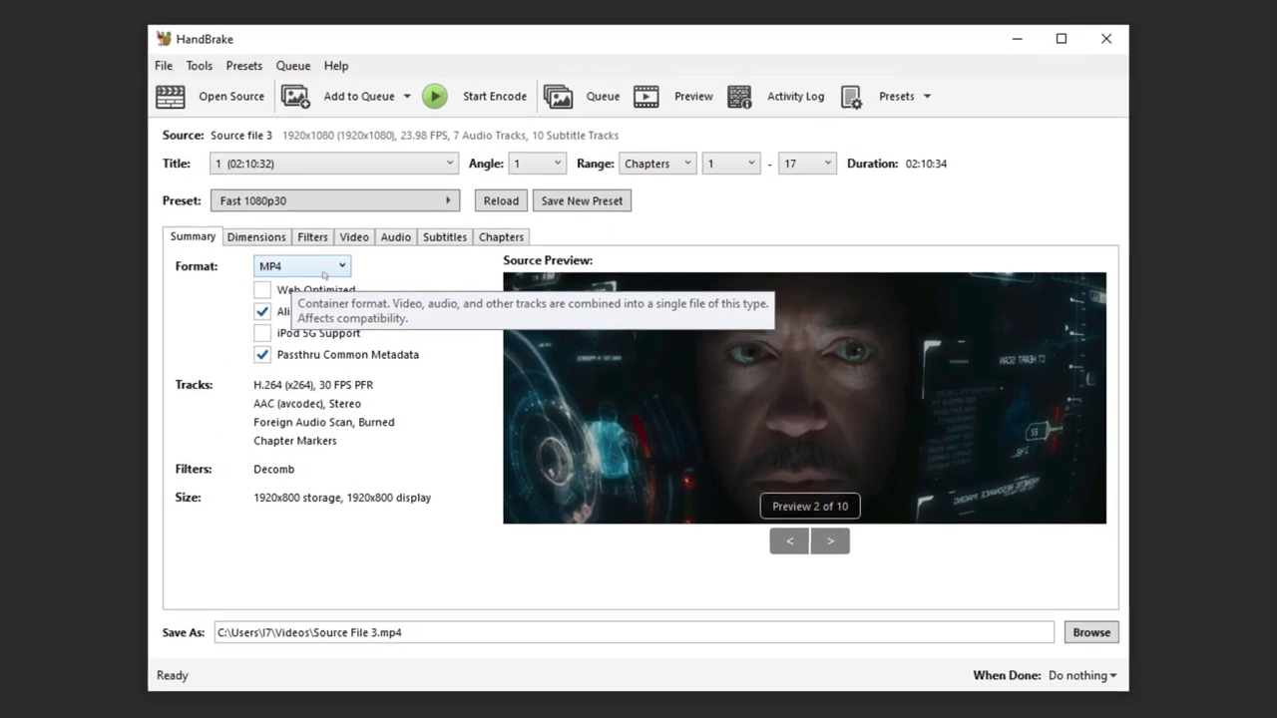
left_click(441, 237)
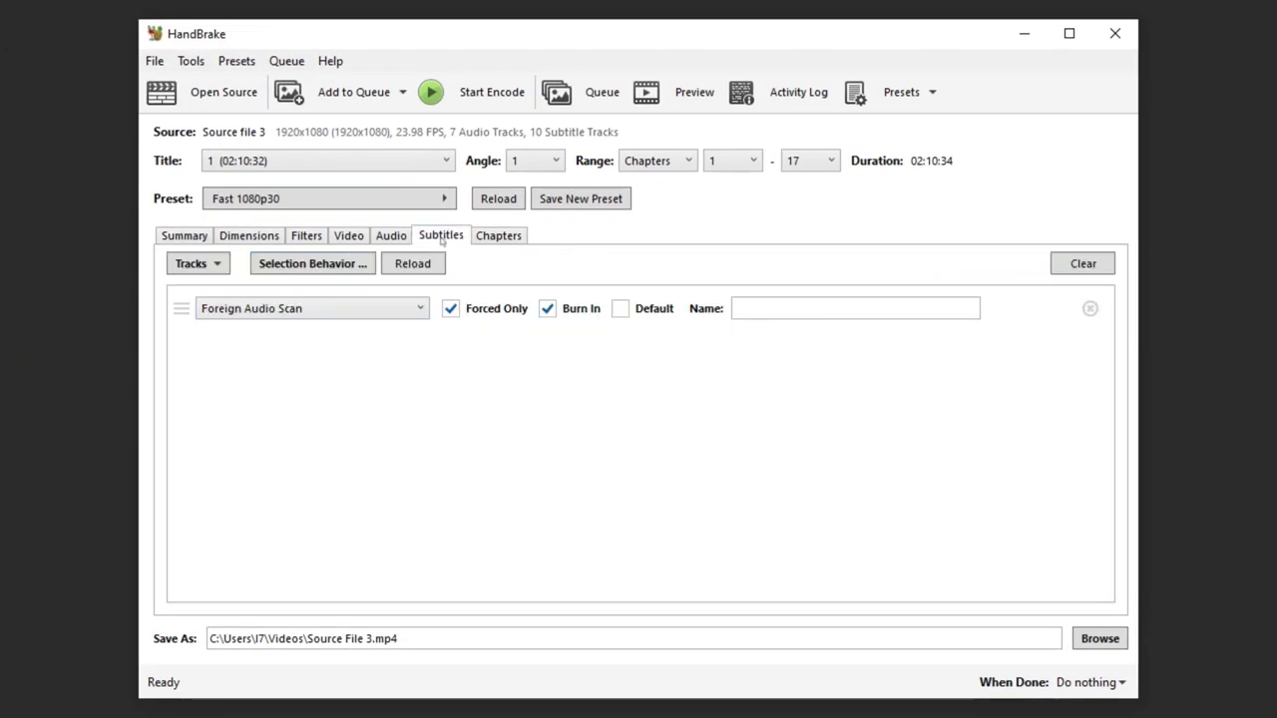
Replace the Foreign Audio Scan subtitle track with the imported SubRip file Source file 3 from the Desktop
left_click(1089, 310)
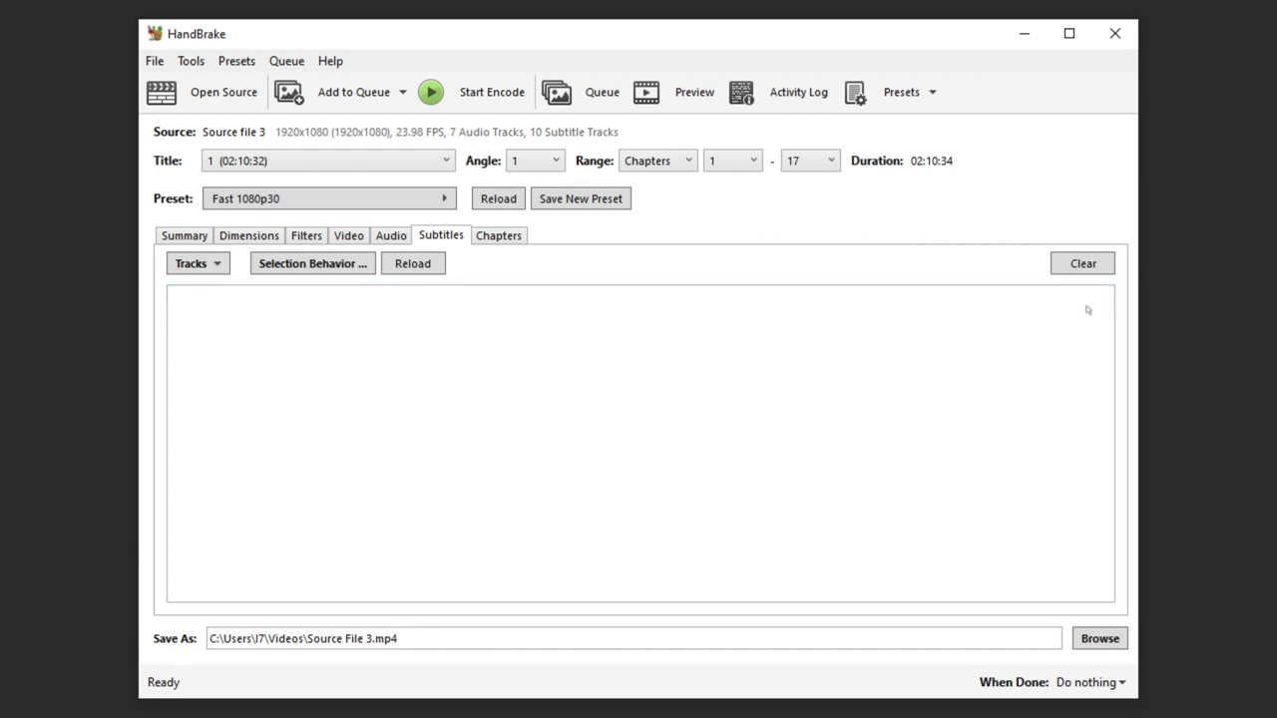
left_click(215, 266)
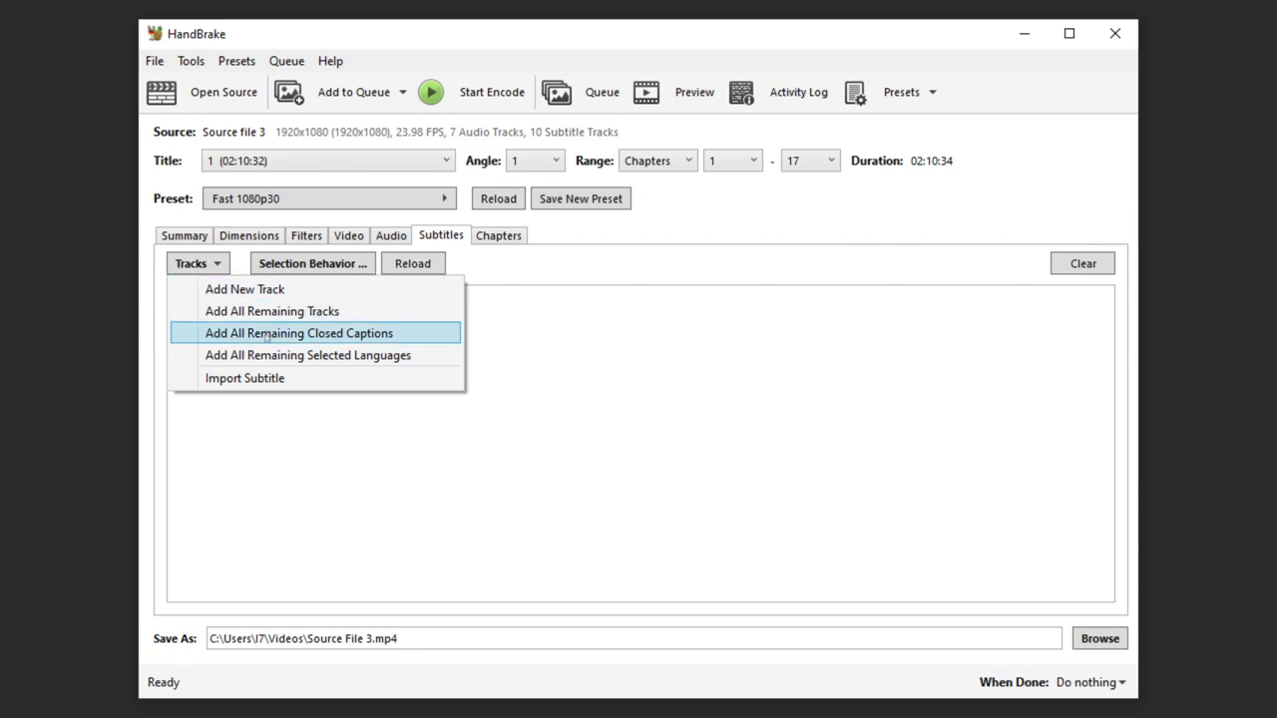
left_click(301, 382)
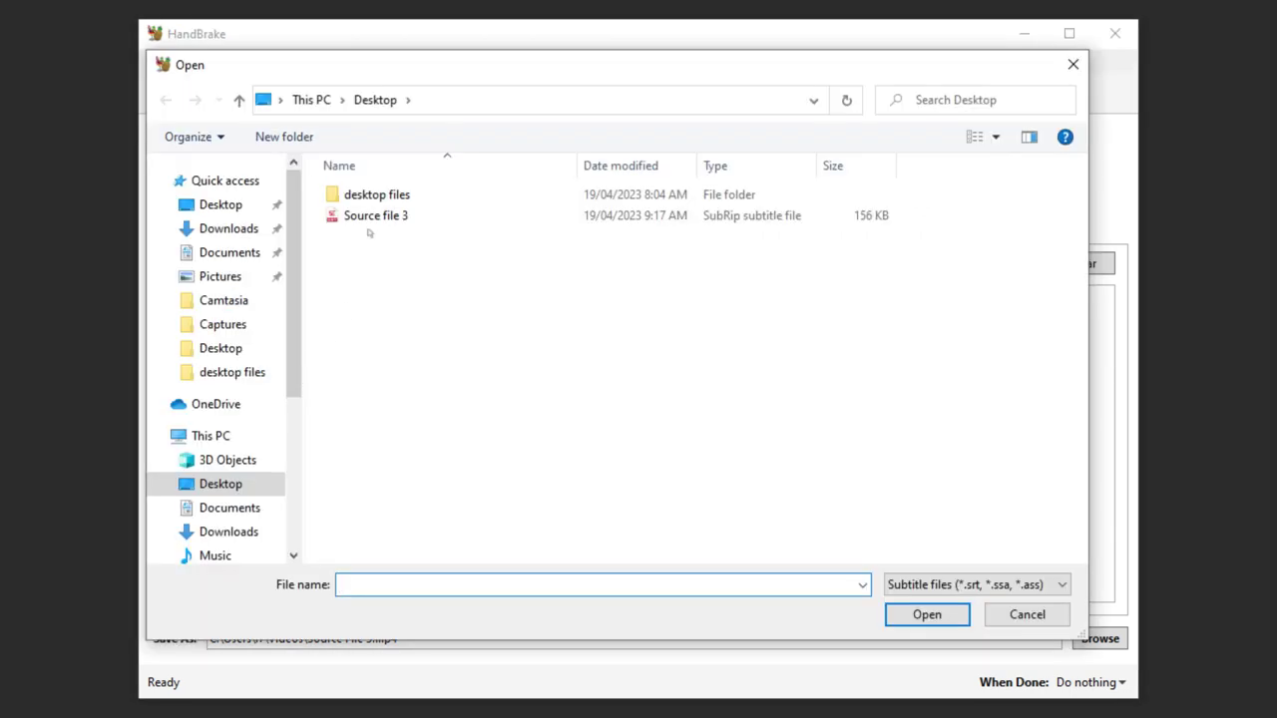
left_click(371, 216)
left_click(903, 613)
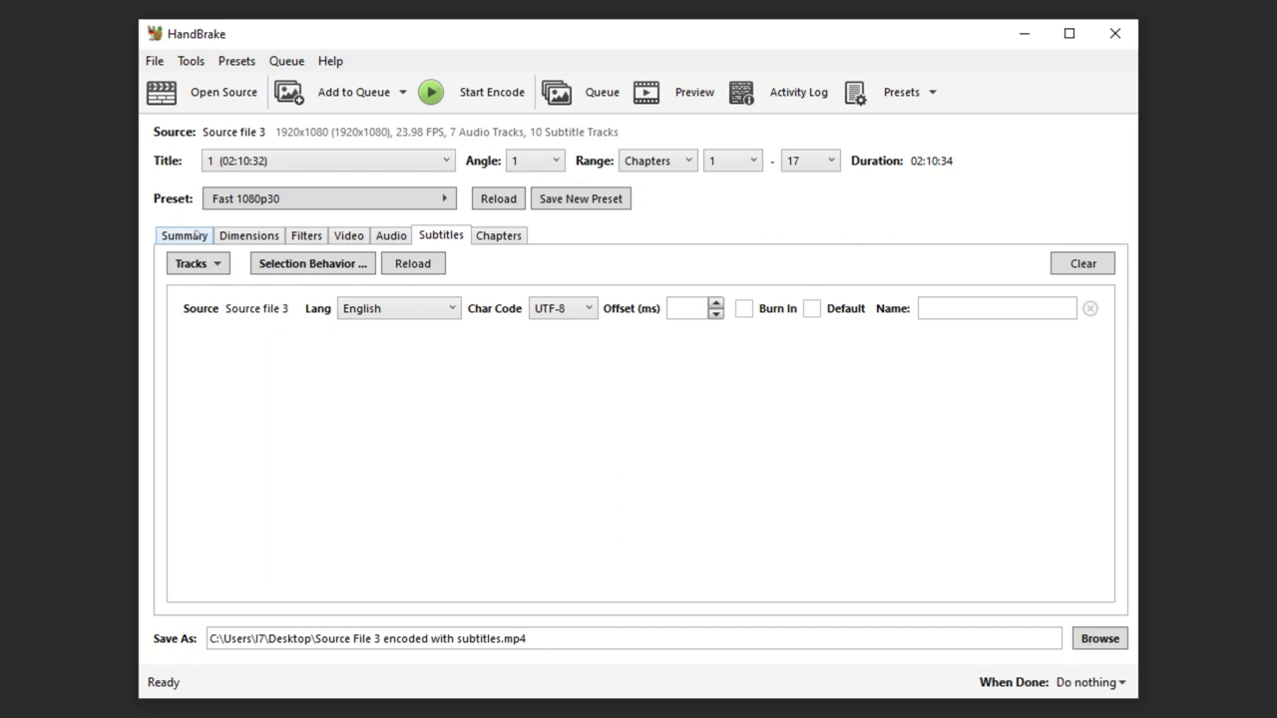
Review the output summary and start encoding the video to the Desktop as Source File 3 encoded with subtitles.mp4
left_click(198, 239)
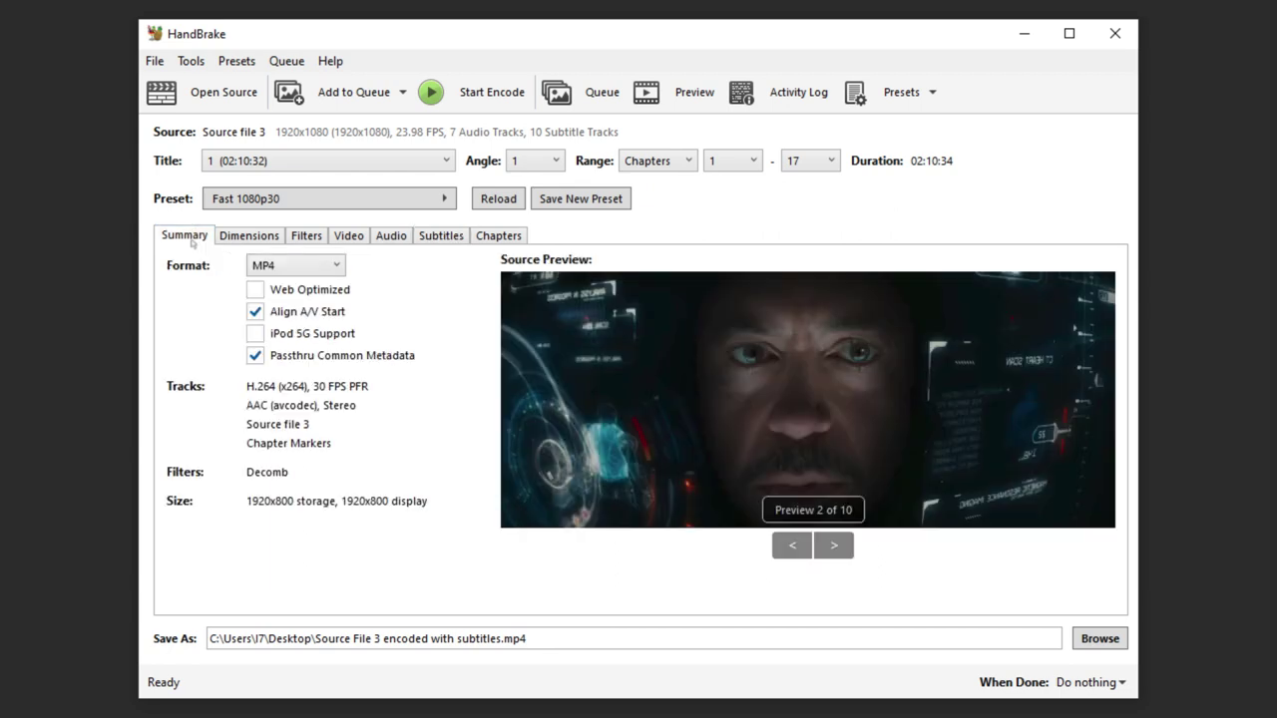
left_click(451, 100)
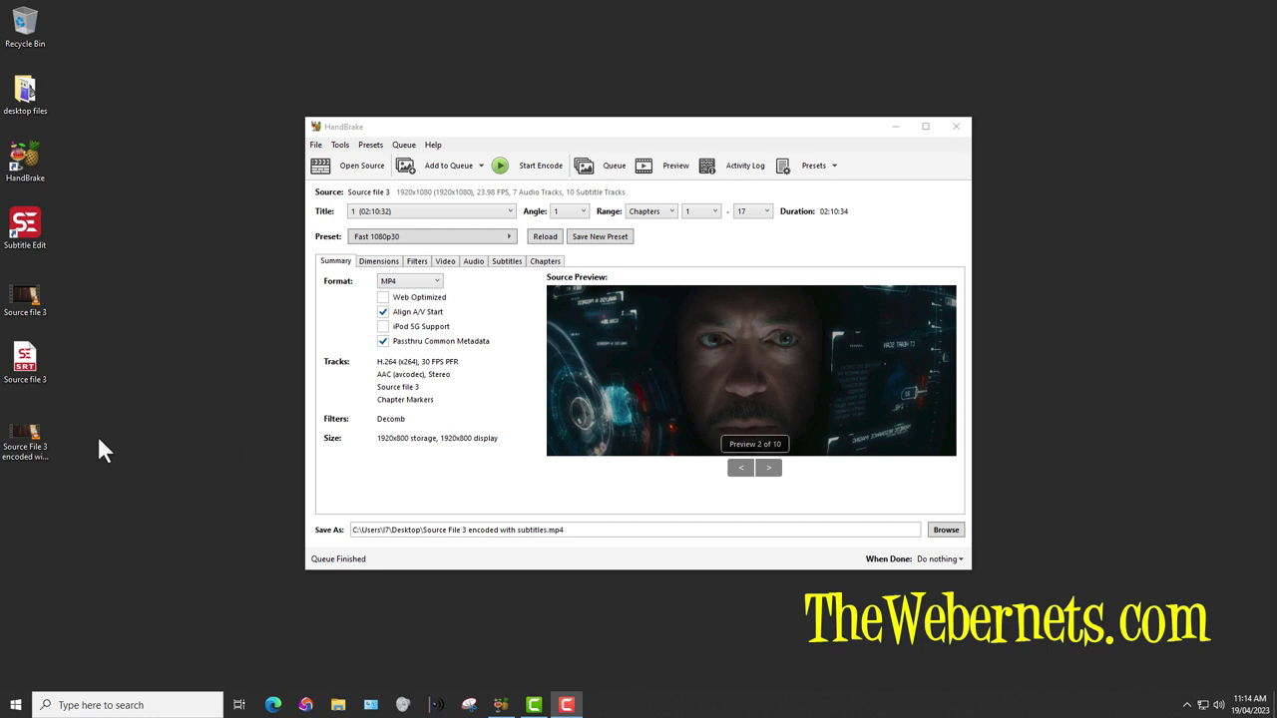
Play the encoded Source File 3 video from the Desktop in VLC media player and turn on its subtitle track
double_click(37, 433)
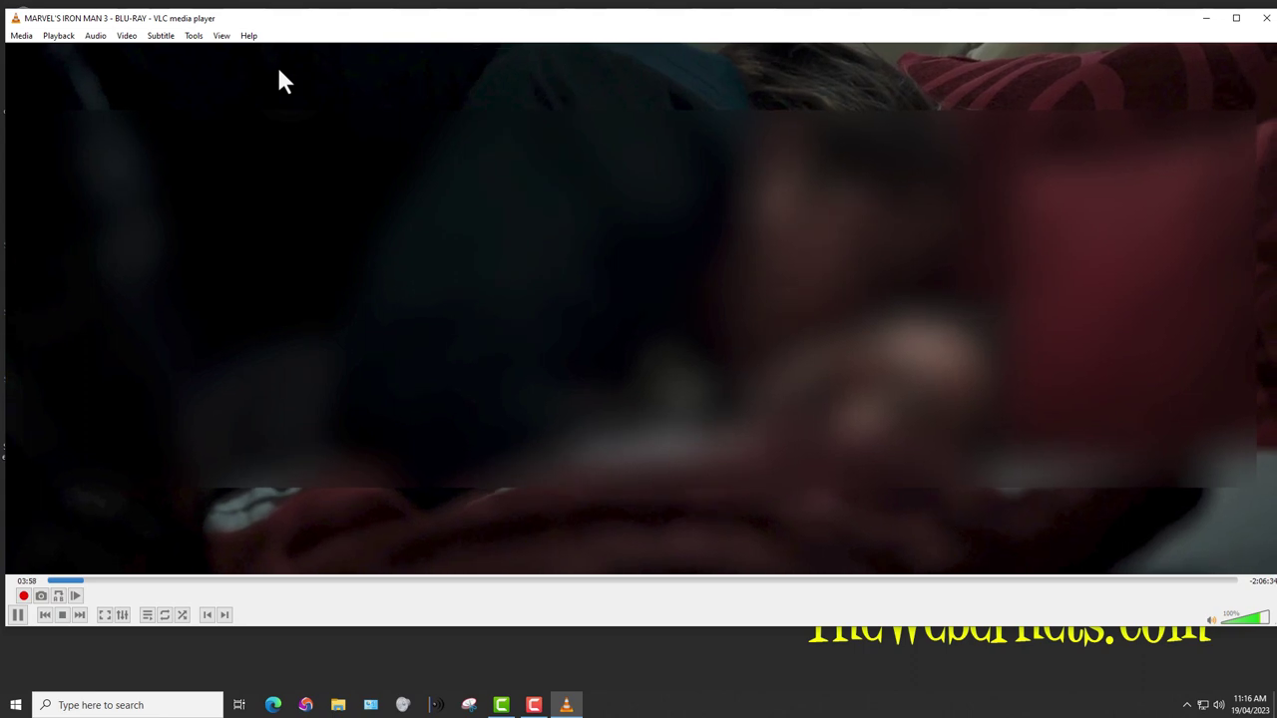
left_click(162, 37)
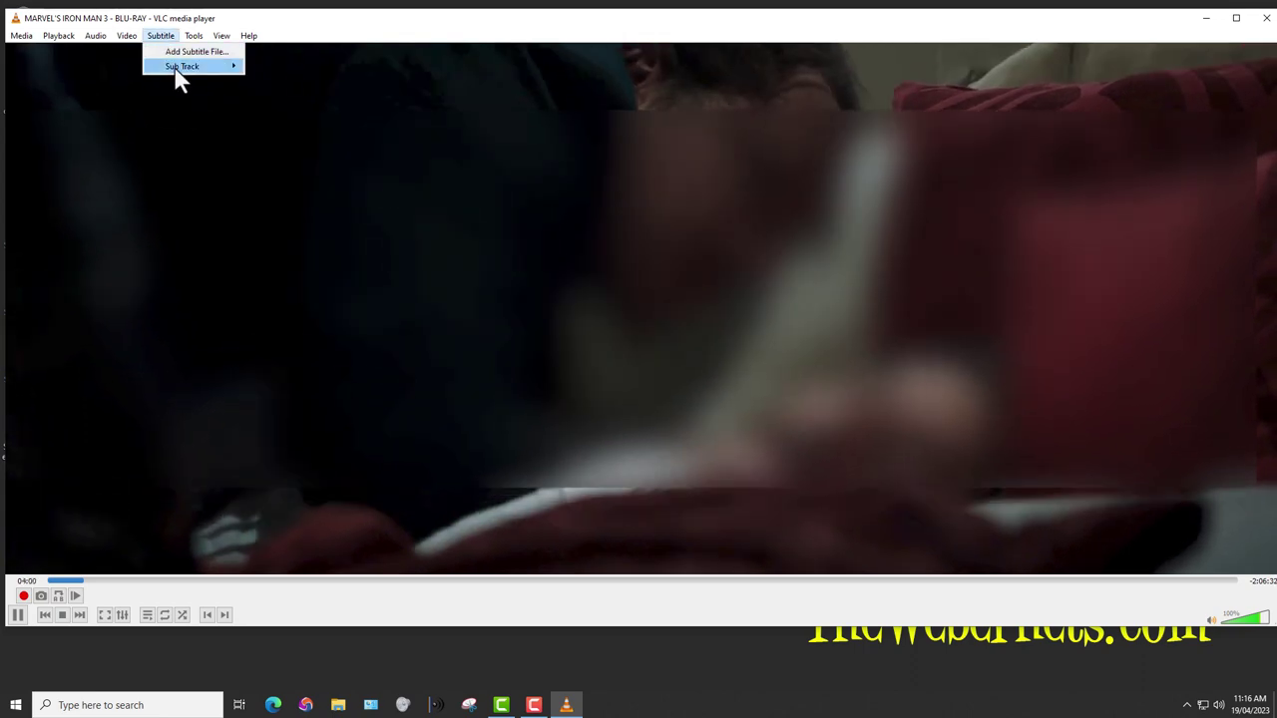
mouse_move(178, 80)
left_click(270, 79)
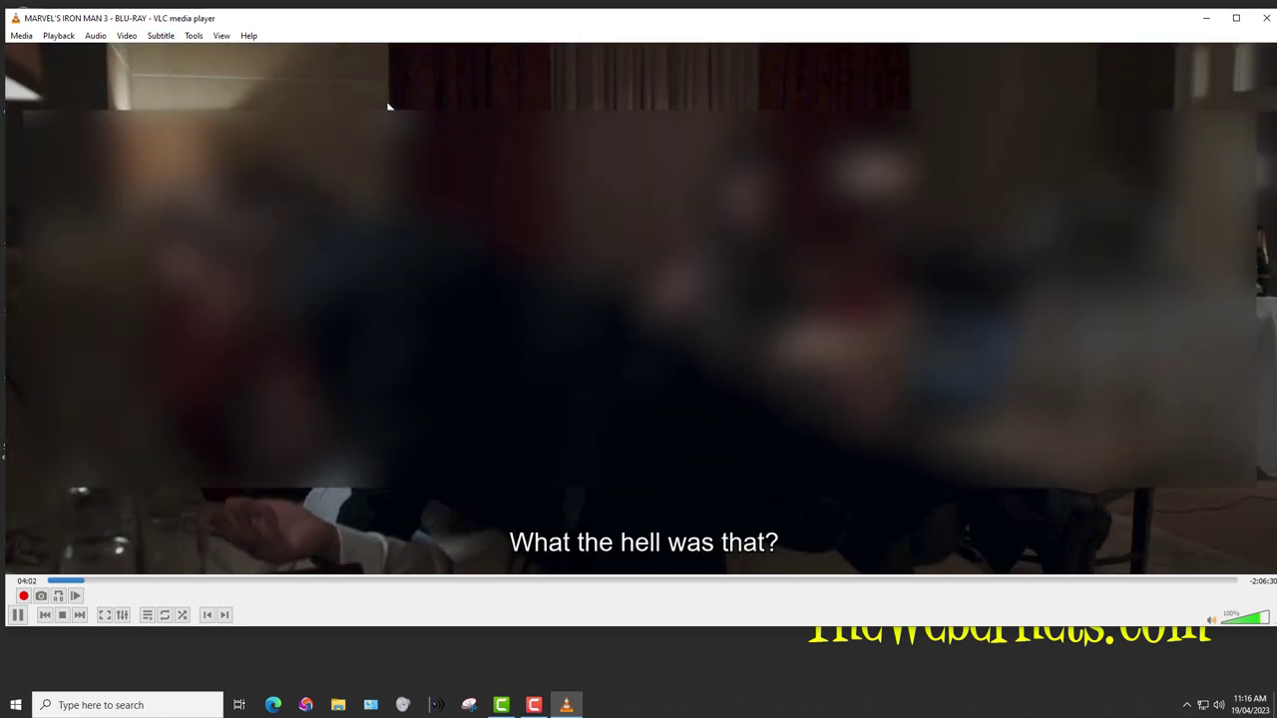